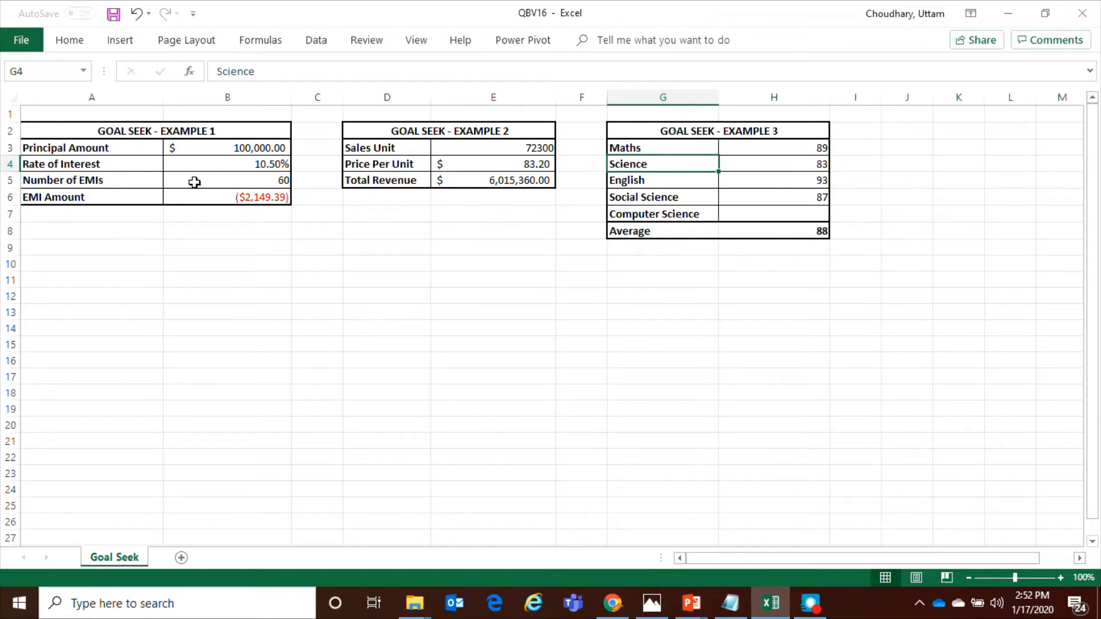
Review the principal amount, rate of interest and number of EMIs in the Example 1 table
{"action": "left_click", "coordinate": [150, 134]}
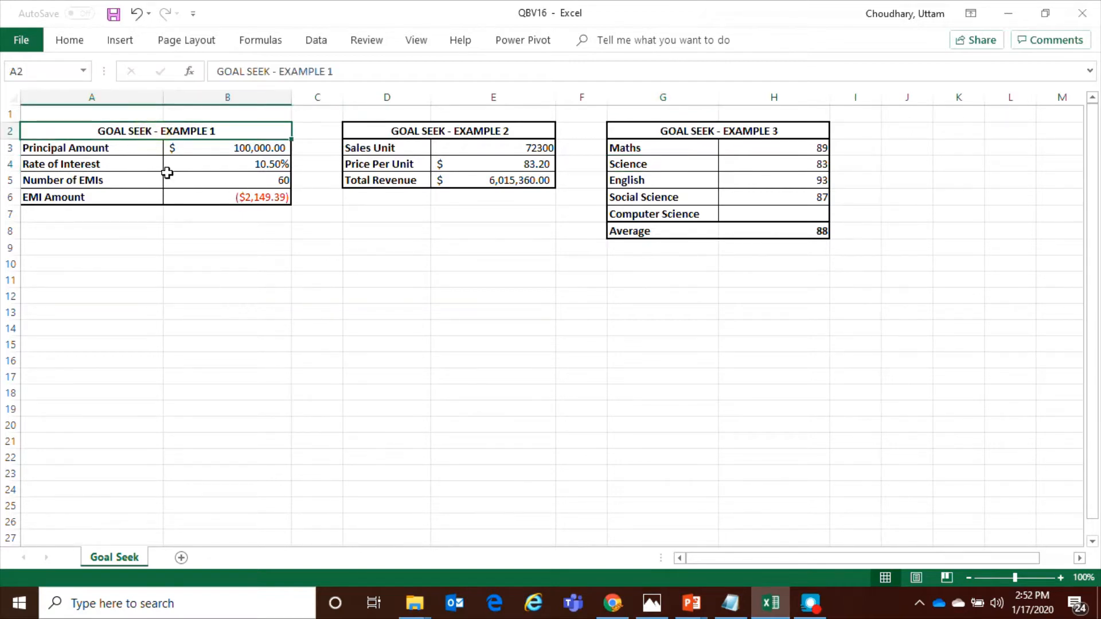
{"action": "left_click", "coordinate": [118, 148]}
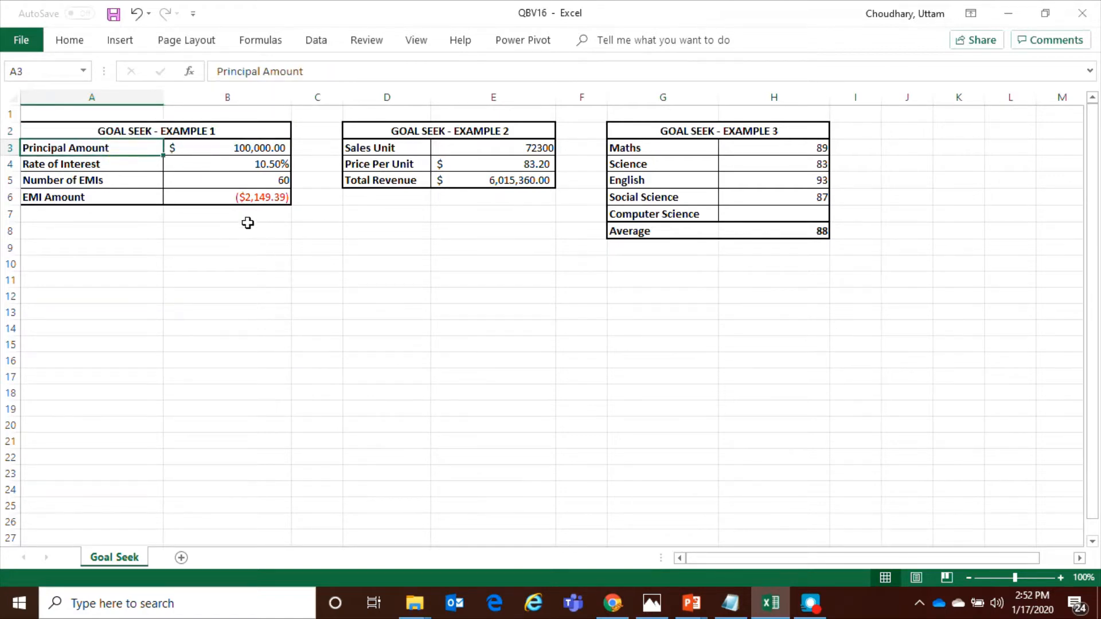
{"action": "left_click", "coordinate": [221, 149]}
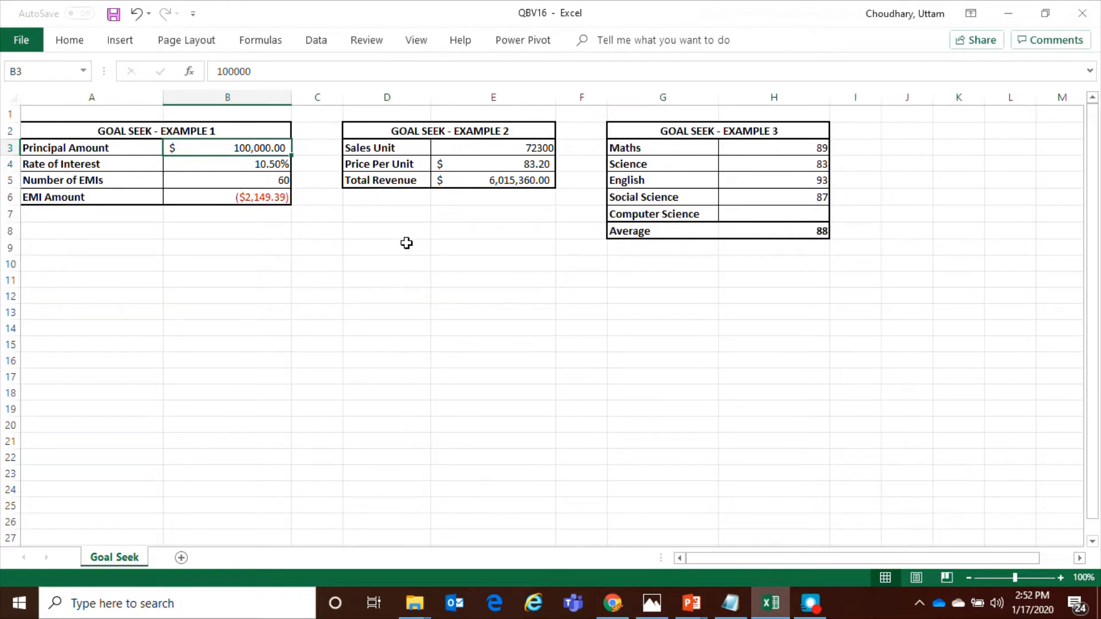
{"action": "left_click", "coordinate": [202, 166]}
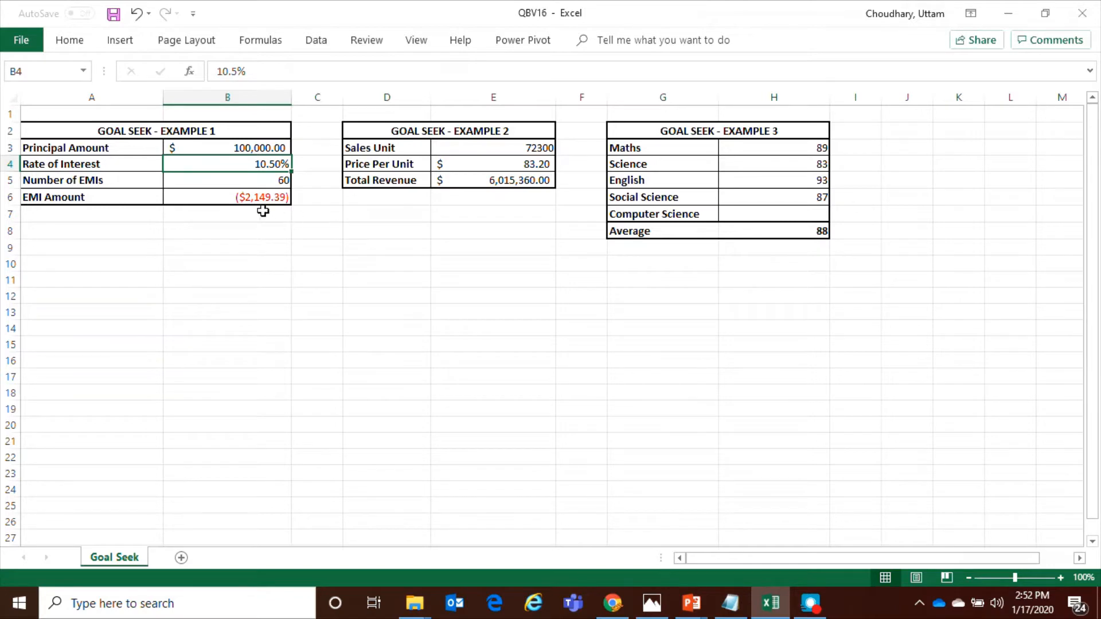
{"action": "left_click", "coordinate": [203, 185]}
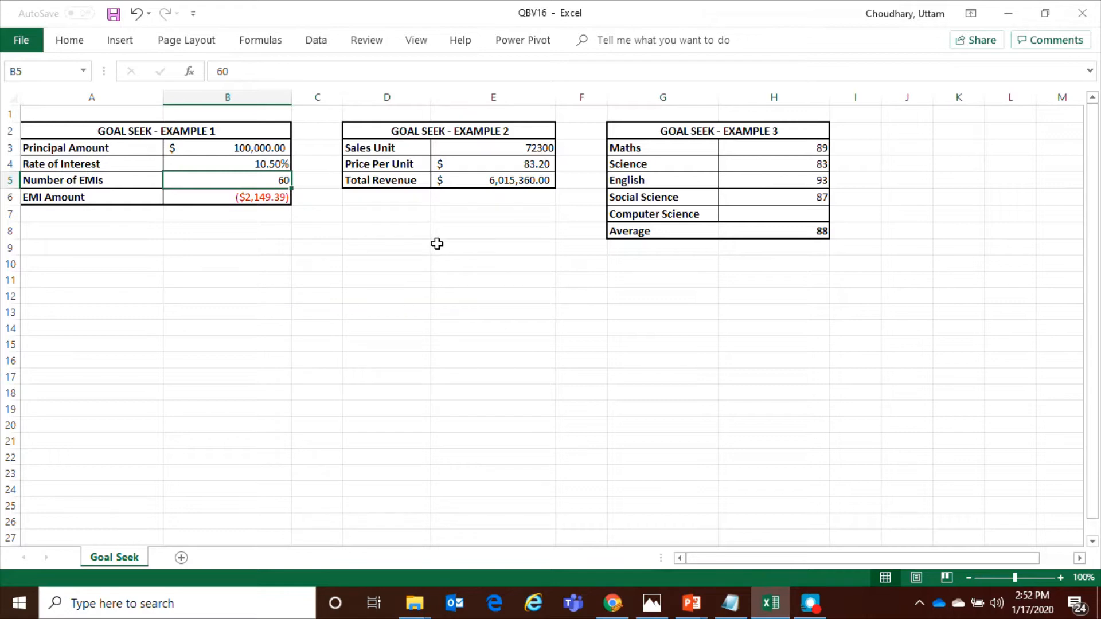
Clear the EMI Amount cell B6 and re-enter its formula as =PMT(B4/12,B5,B3)
{"action": "left_click", "coordinate": [245, 199]}
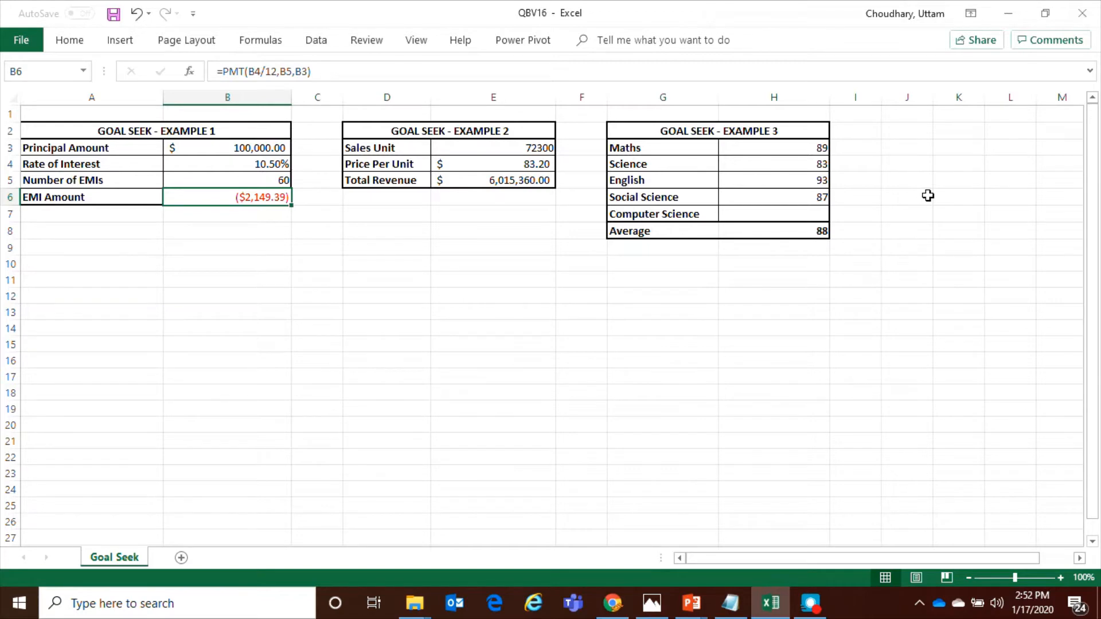
{"action": "key", "text": "Delete"}
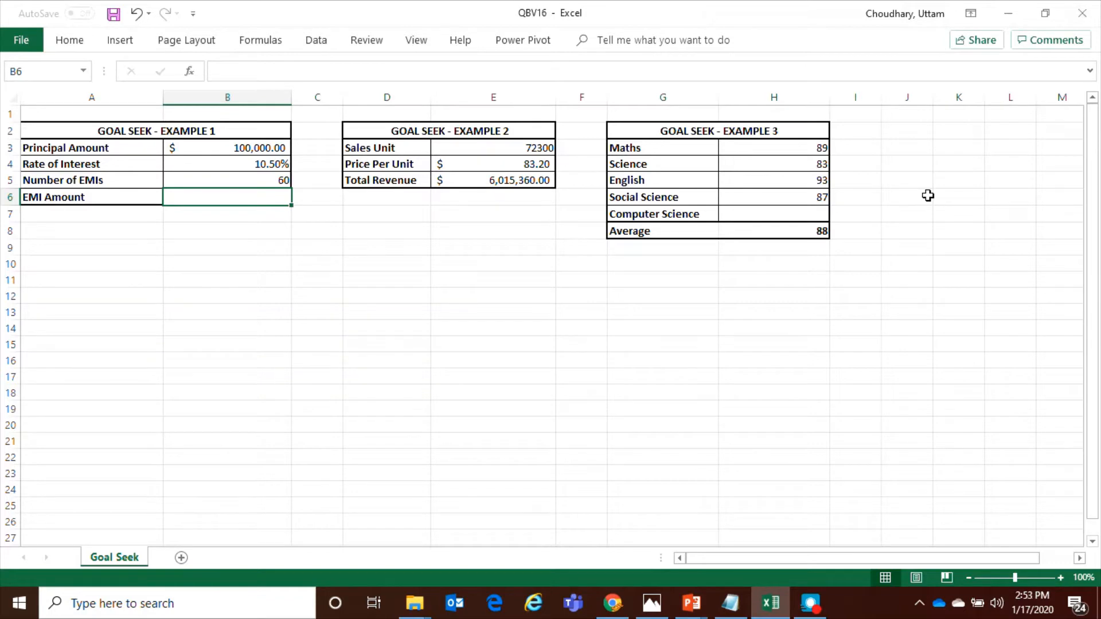
{"action": "type", "text": "="}
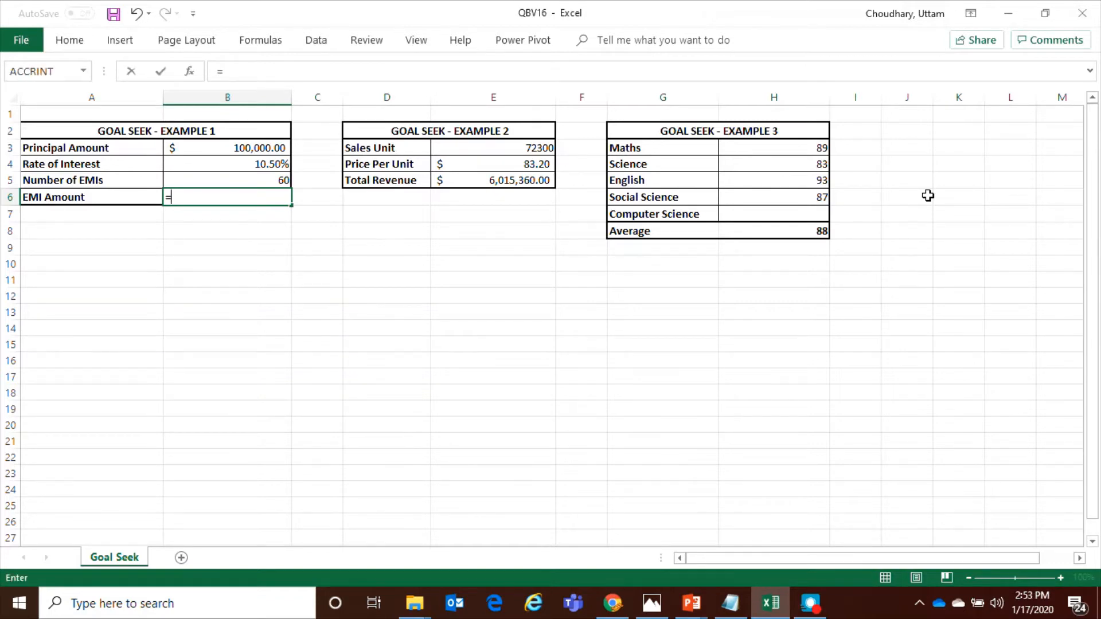
{"action": "type", "text": "pmt"}
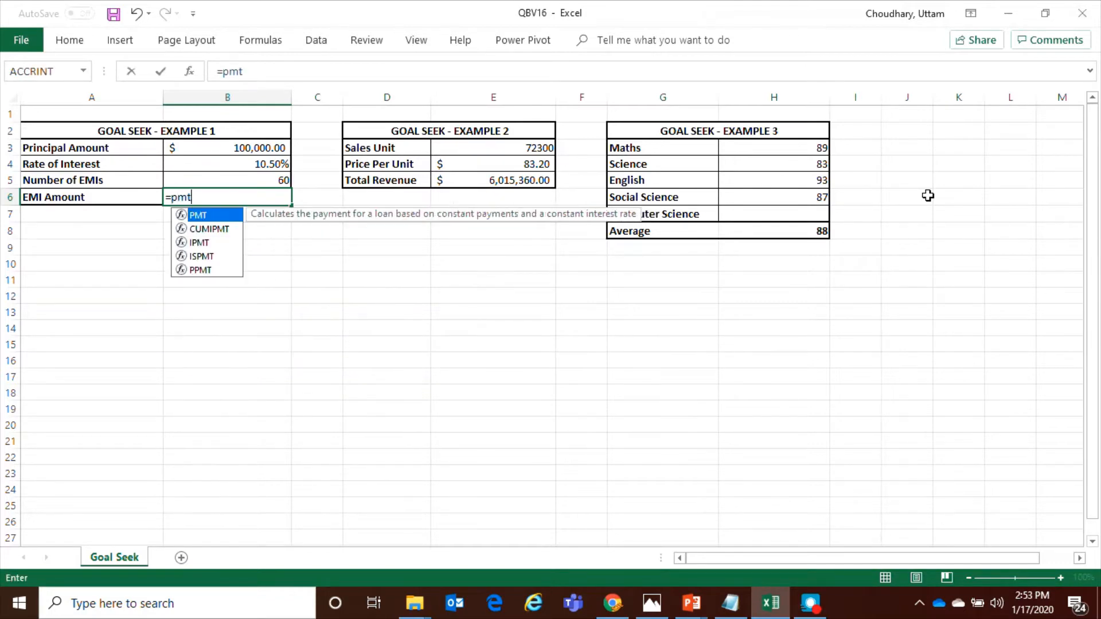
{"action": "key", "text": "Tab"}
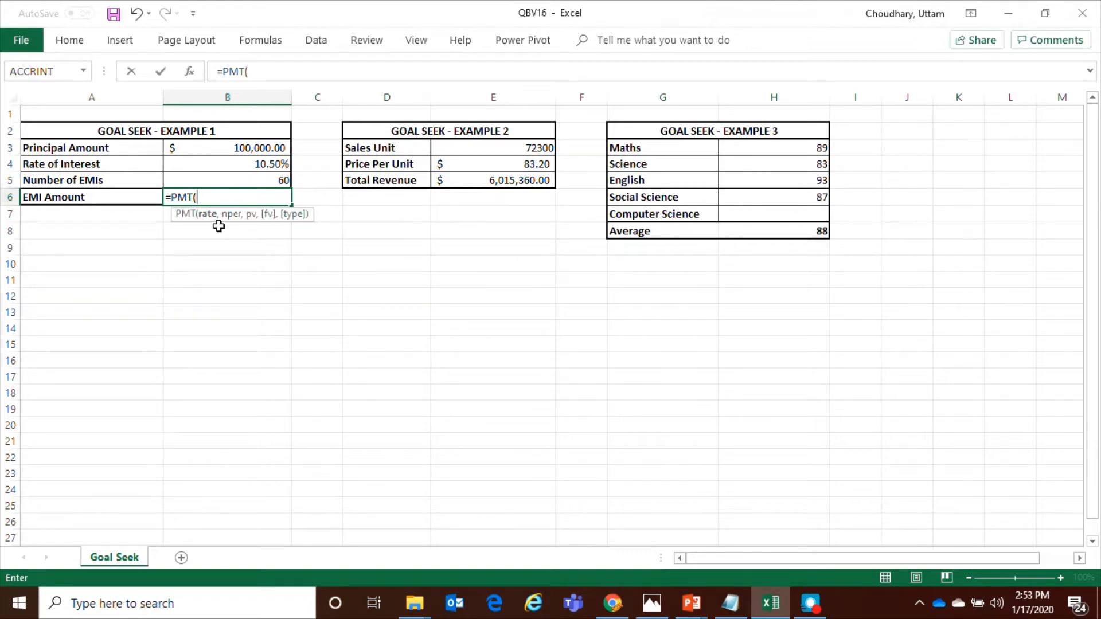
{"action": "left_click", "coordinate": [235, 164]}
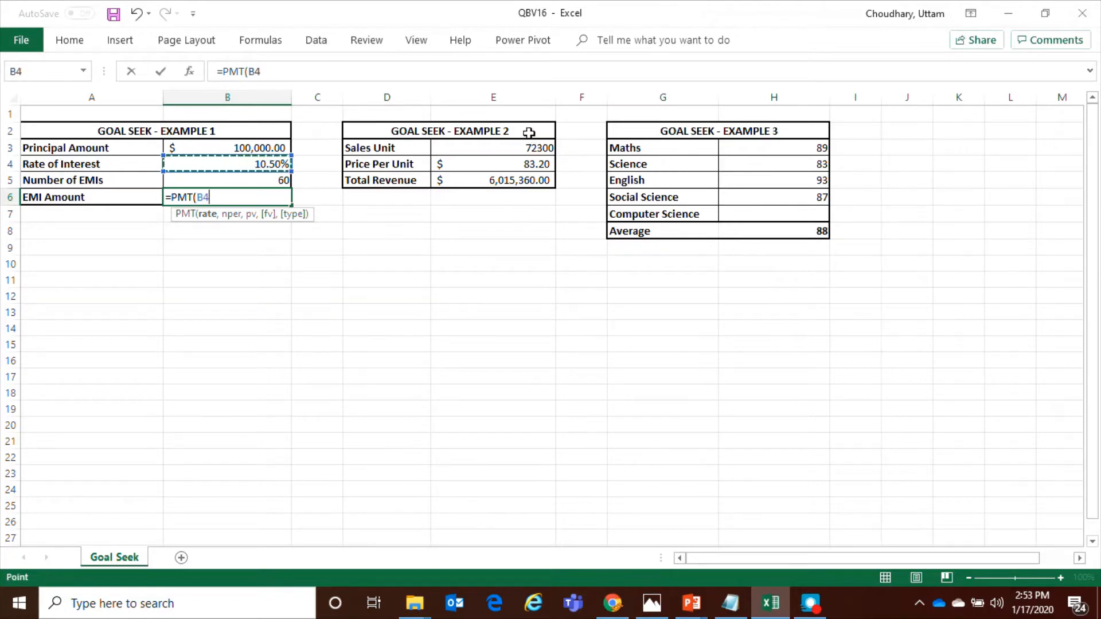
{"action": "type", "text": "/12,"}
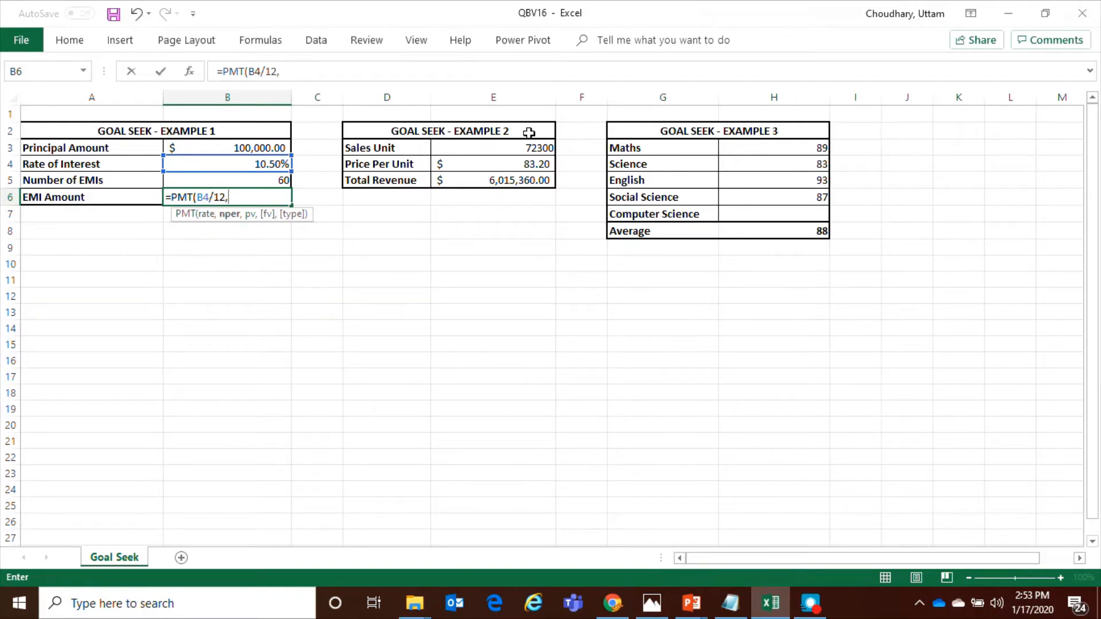
{"action": "left_click", "coordinate": [268, 181]}
{"action": "type", "text": ","}
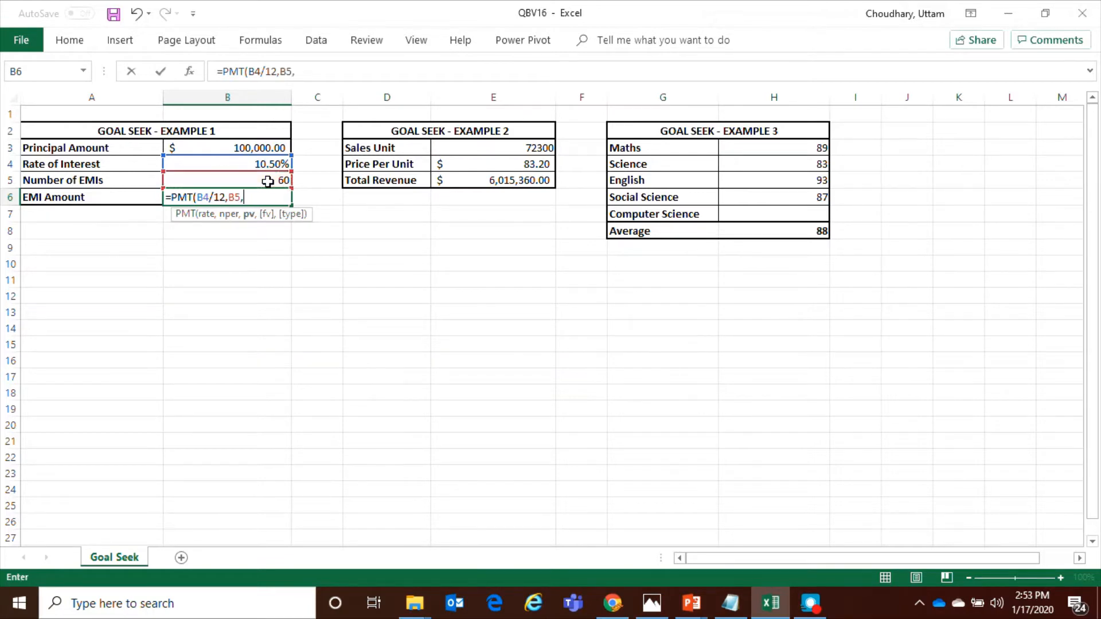
{"action": "left_click", "coordinate": [250, 148]}
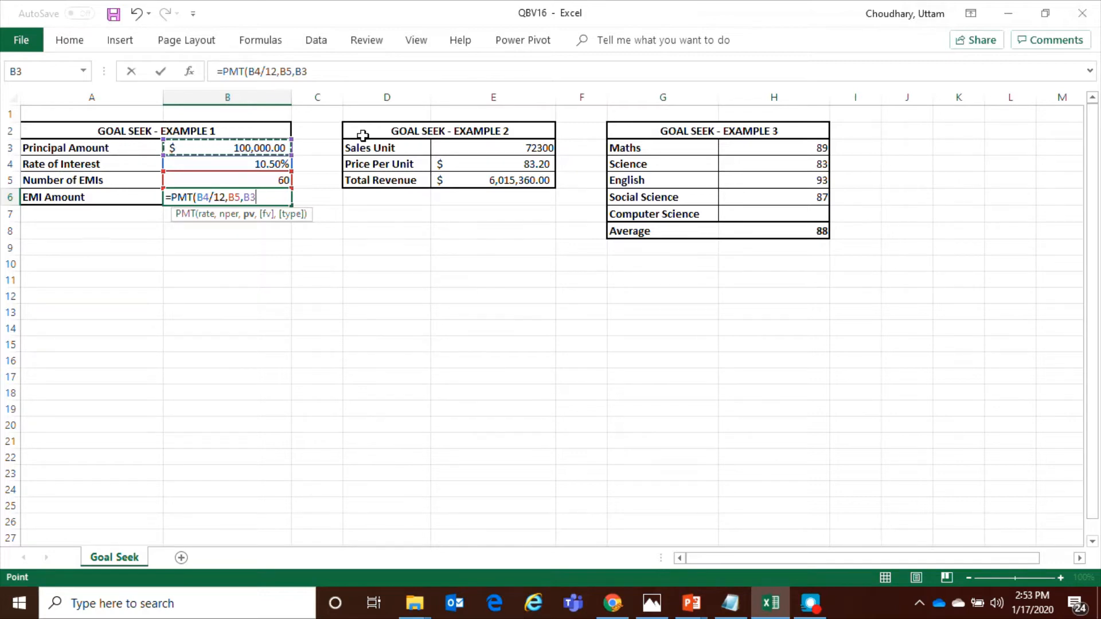
{"action": "key", "text": "Return"}
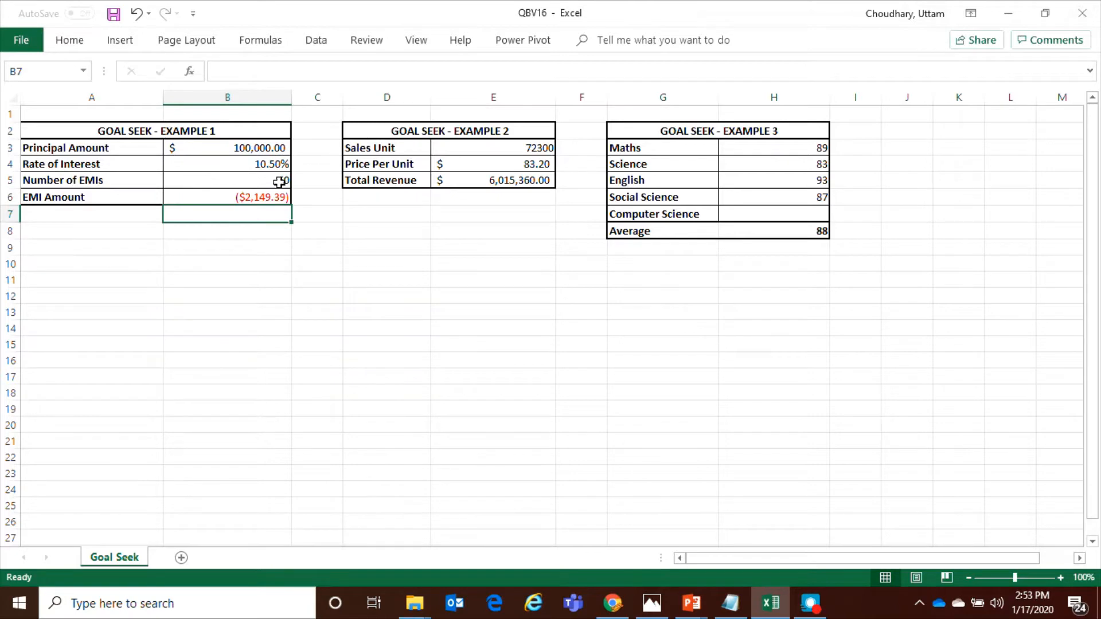
Negate the principal argument in the EMI Amount formula so that B6 contains =PMT(B4/12,B5,-B3)
{"action": "left_click", "coordinate": [263, 195]}
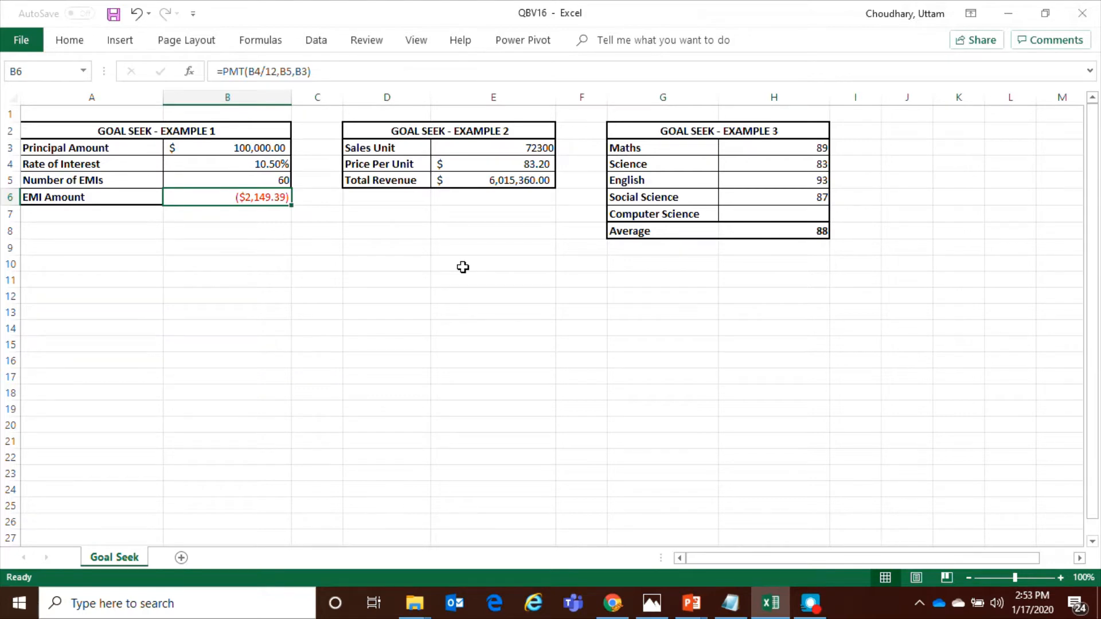
{"action": "double_click", "coordinate": [265, 201]}
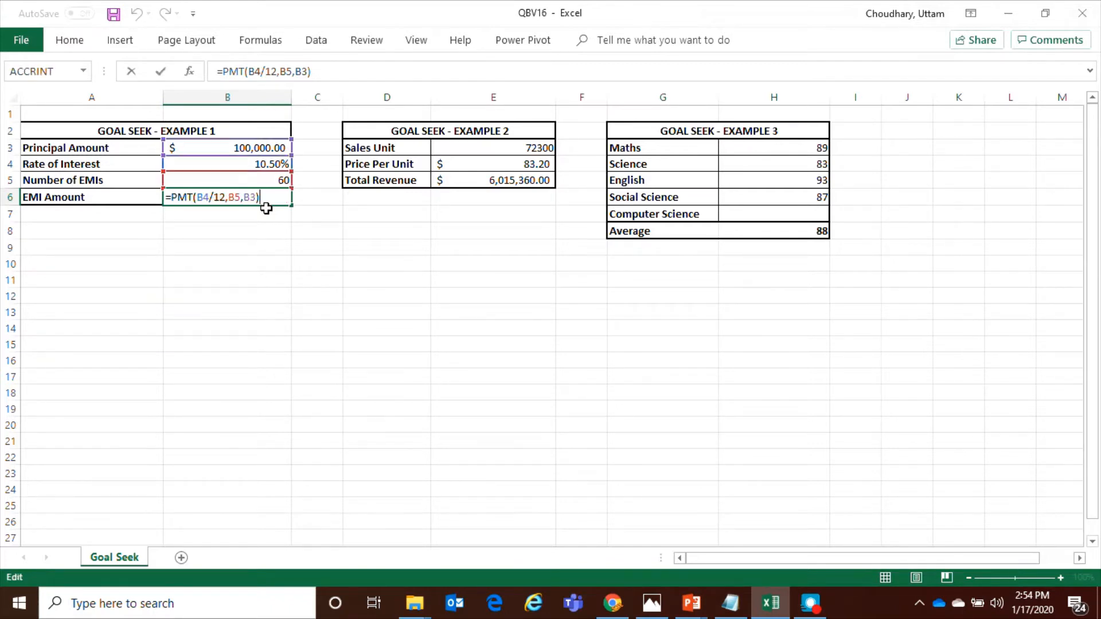
{"action": "left_click", "coordinate": [241, 197]}
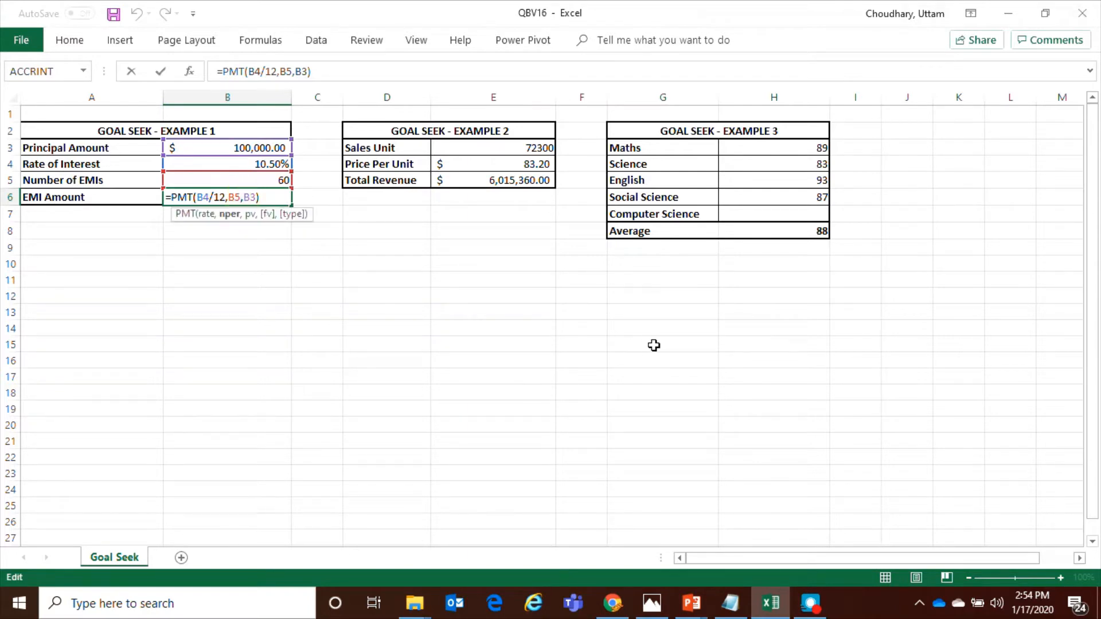
{"action": "key", "text": "Right"}
{"action": "type", "text": "-"}
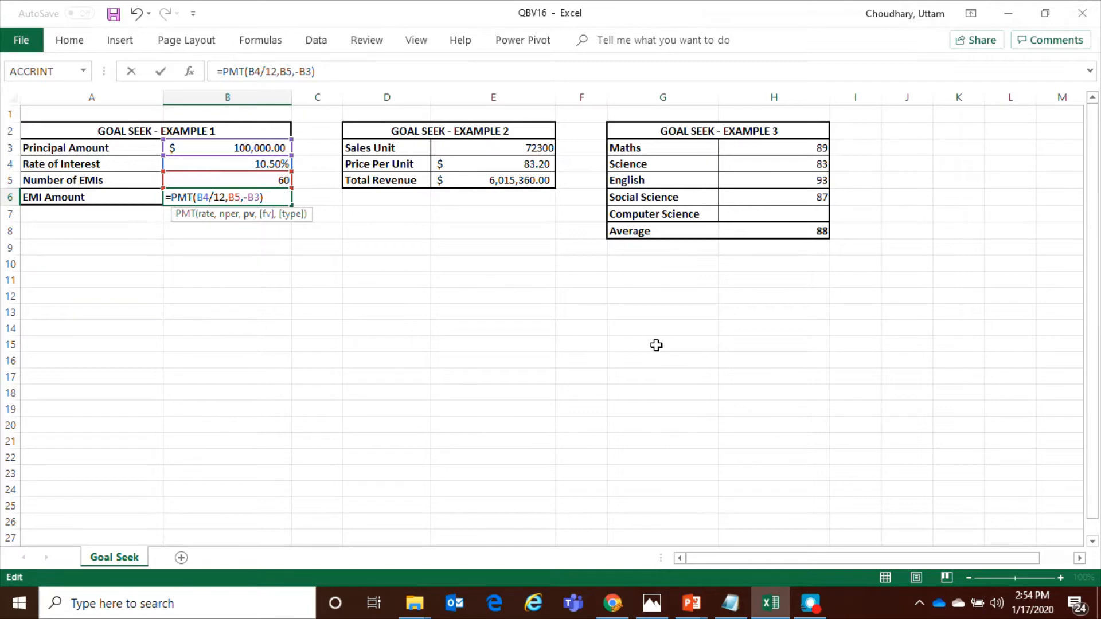
{"action": "key", "text": "Return"}
{"action": "left_click", "coordinate": [236, 196]}
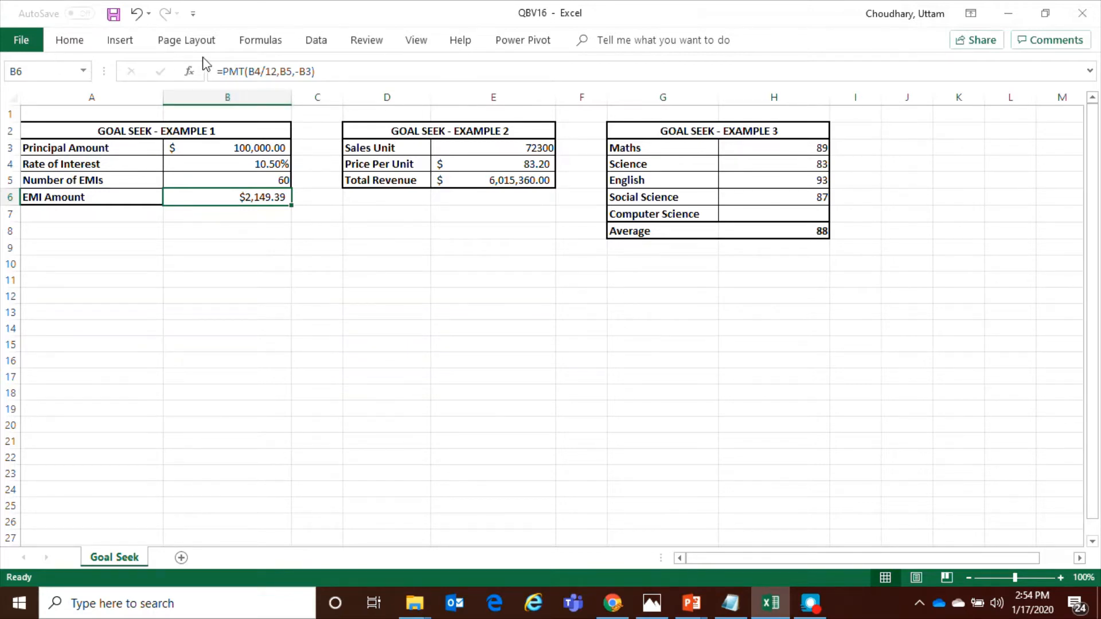
Examine the Example 1 inputs in B3:B5 and the EMI Amount formula in B6 that depends on them
{"action": "left_click", "coordinate": [317, 41]}
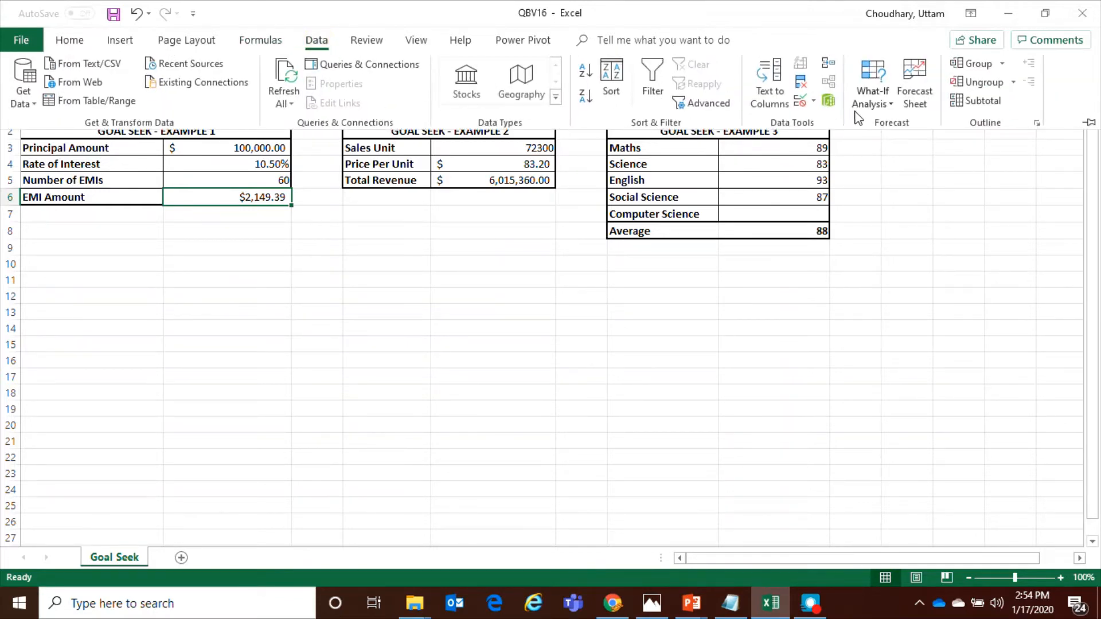
{"action": "left_click", "coordinate": [418, 265]}
{"action": "left_click", "coordinate": [239, 163]}
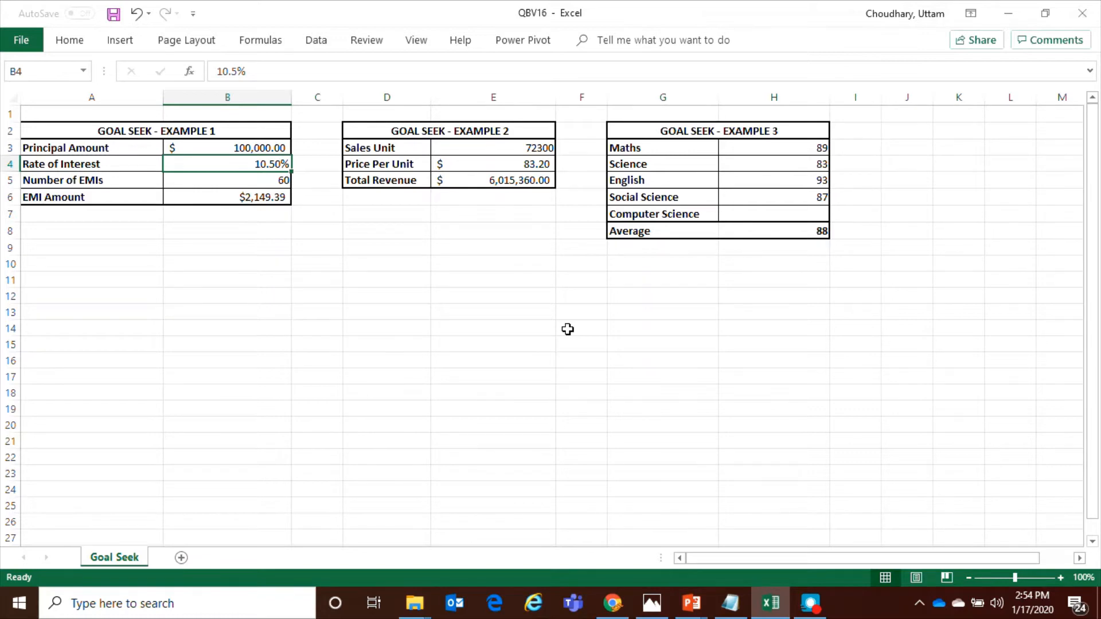
{"action": "left_click", "coordinate": [255, 201]}
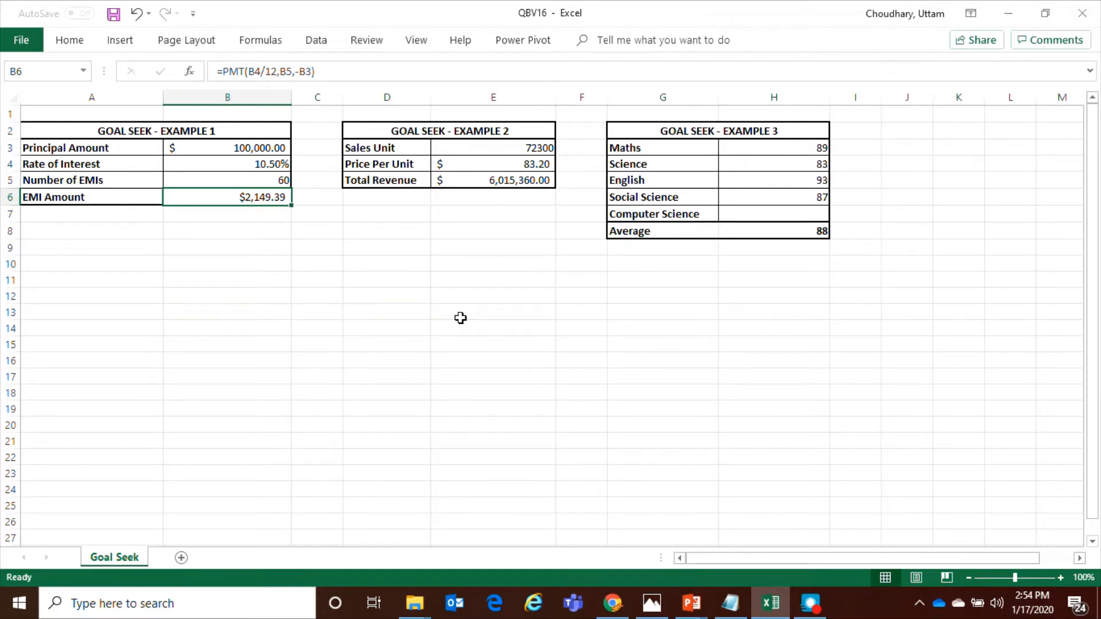
{"action": "left_click_drag", "start_coordinate": [256, 148], "coordinate": [254, 181]}
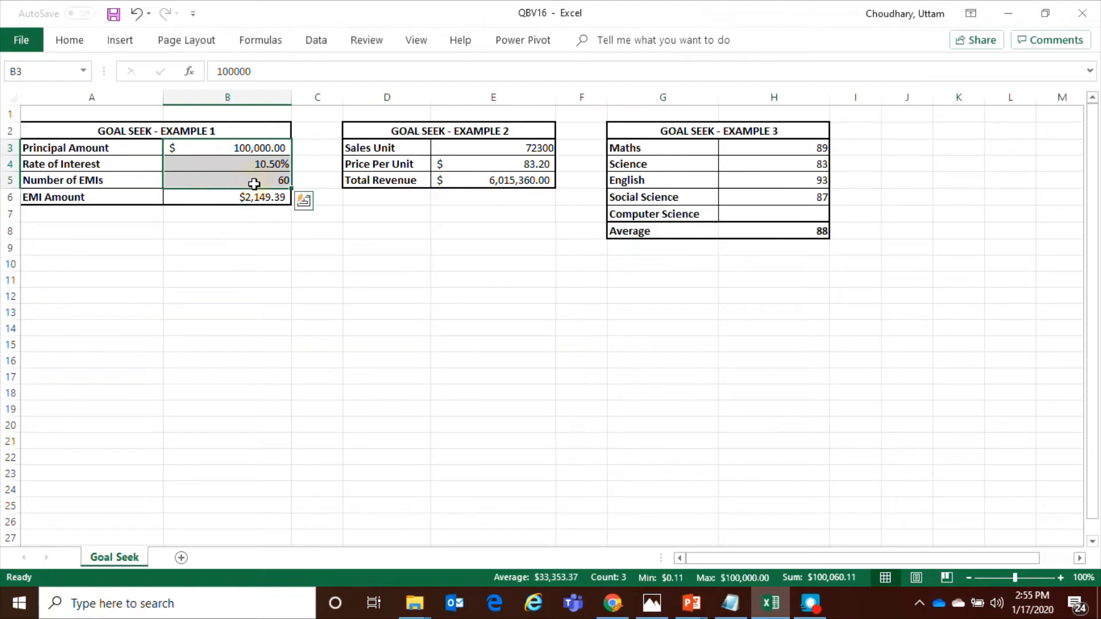
{"action": "left_click", "coordinate": [254, 181]}
{"action": "left_click", "coordinate": [254, 148]}
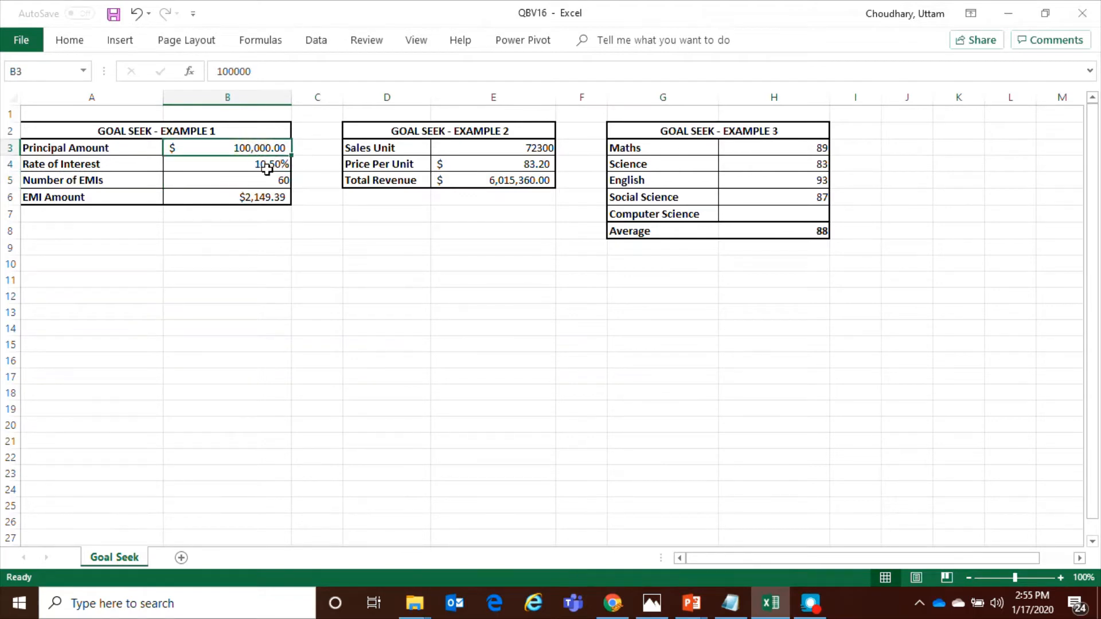
{"action": "left_click", "coordinate": [265, 167]}
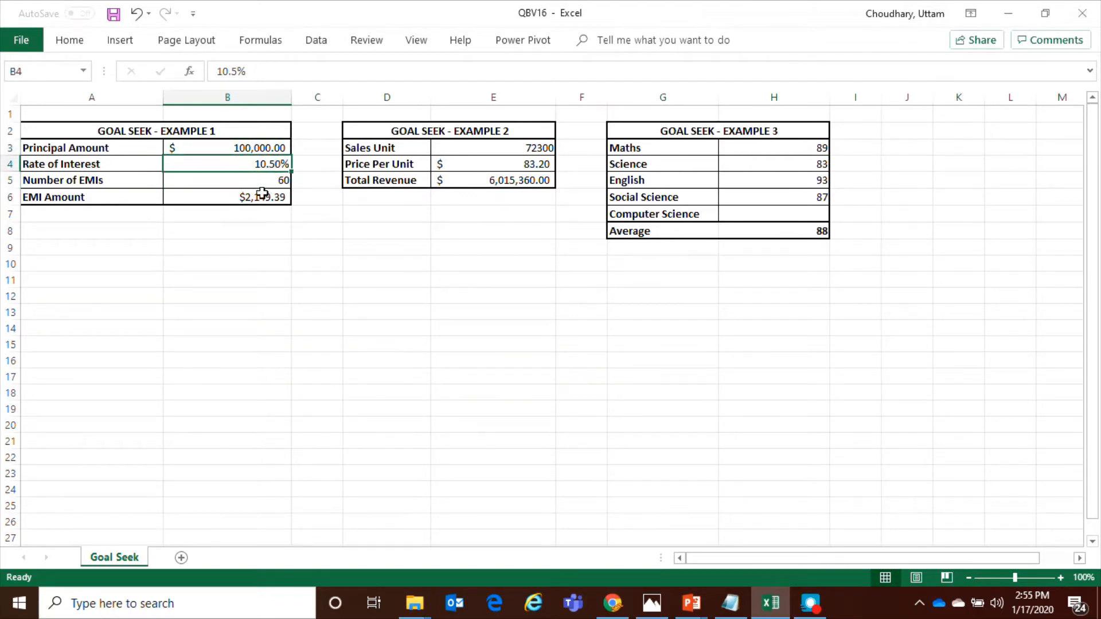
{"action": "left_click", "coordinate": [257, 180]}
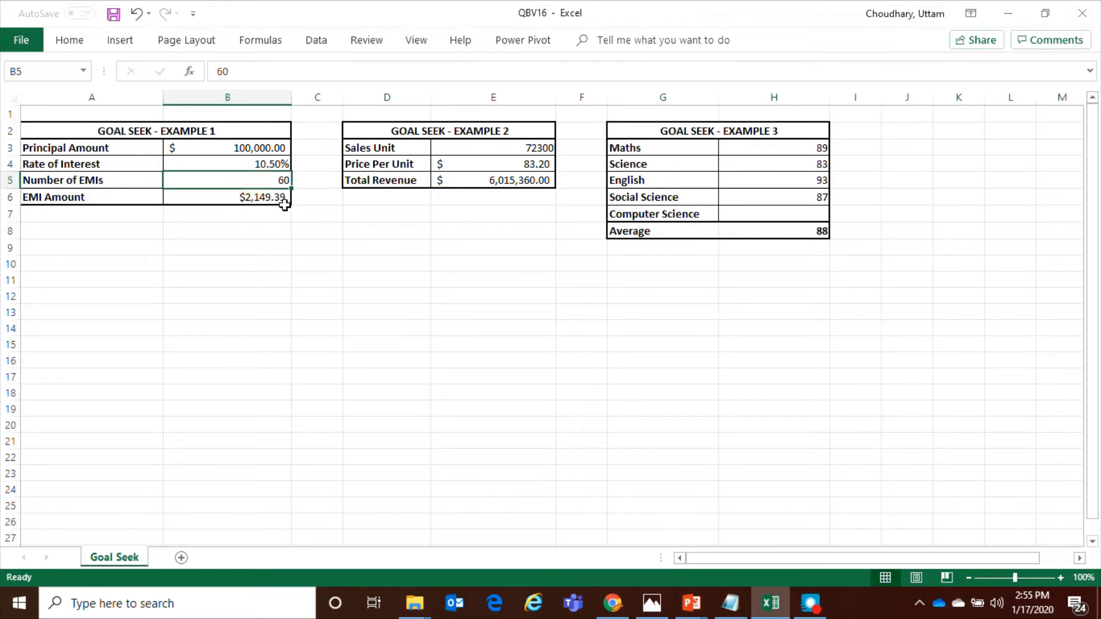
{"action": "left_click", "coordinate": [261, 197]}
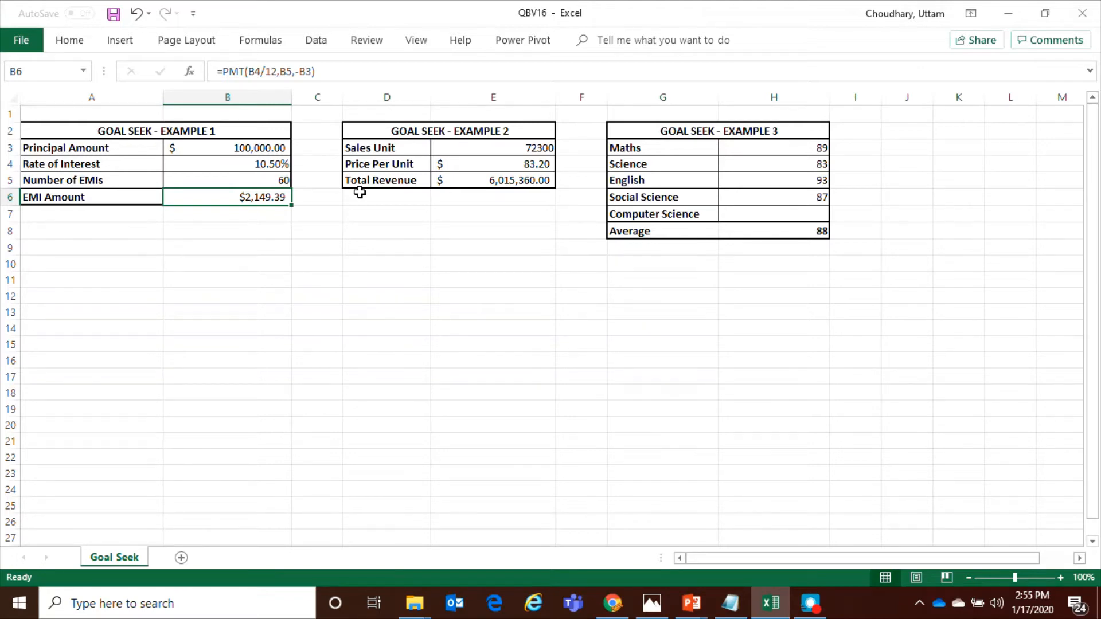
{"action": "left_click", "coordinate": [240, 146]}
Run Goal Seek on the EMI Amount cell B6 with a target of 3000 by changing Principal Amount cell B3, and keep the solution
{"action": "left_click", "coordinate": [229, 197]}
{"action": "left_click", "coordinate": [317, 41]}
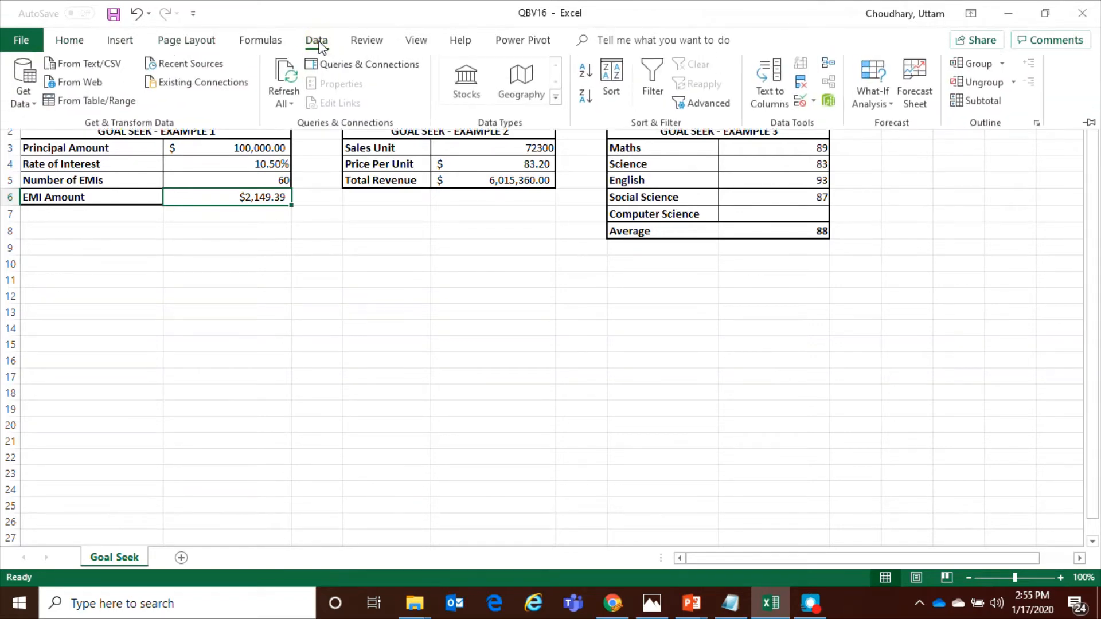
{"action": "left_click", "coordinate": [888, 105]}
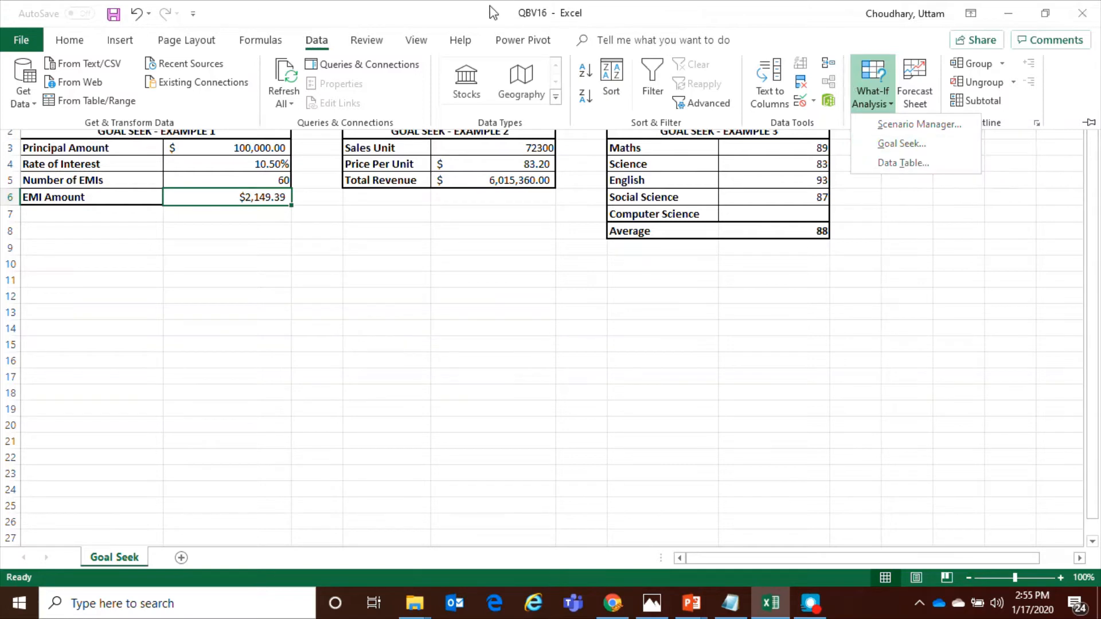
{"action": "left_click", "coordinate": [441, 4]}
{"action": "left_click", "coordinate": [317, 40]}
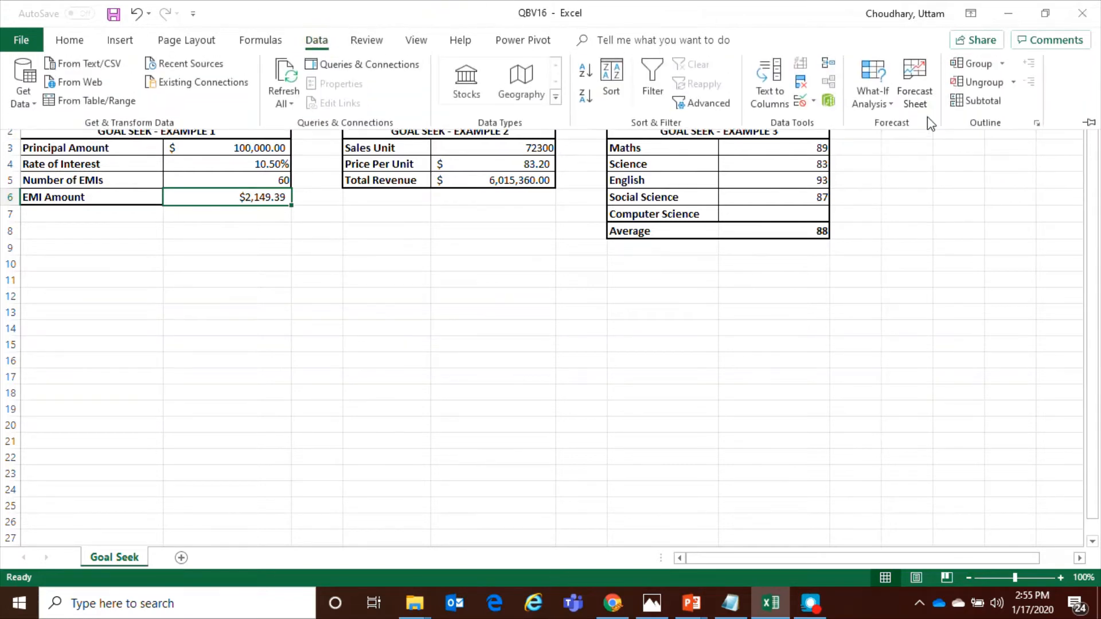
{"action": "left_click", "coordinate": [892, 108]}
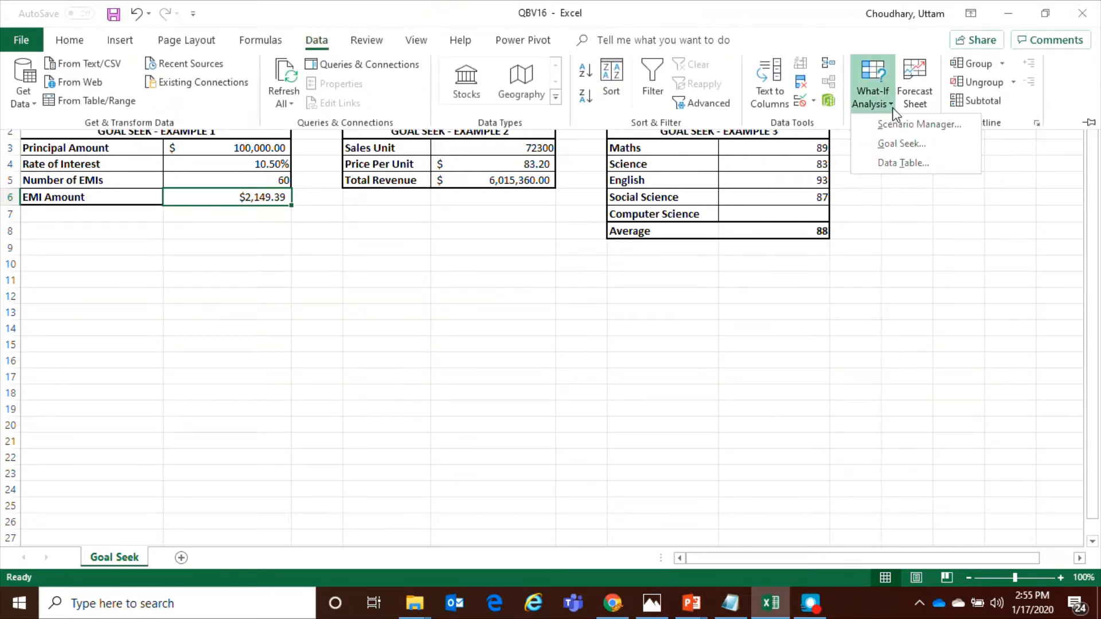
{"action": "left_click", "coordinate": [902, 143]}
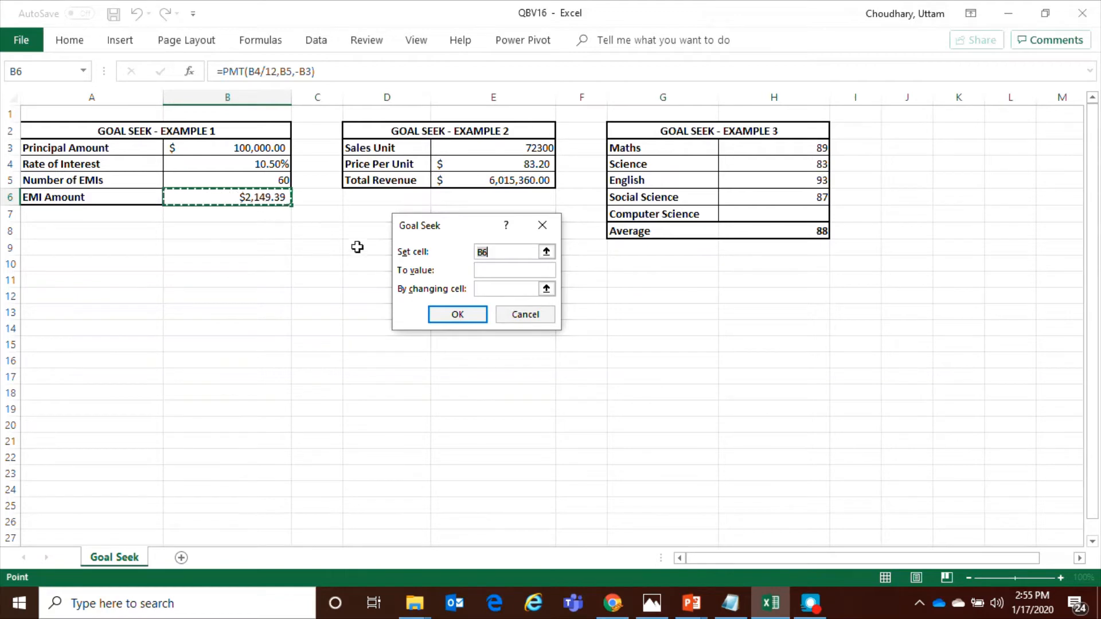
{"action": "left_click", "coordinate": [506, 271]}
{"action": "type", "text": "3000"}
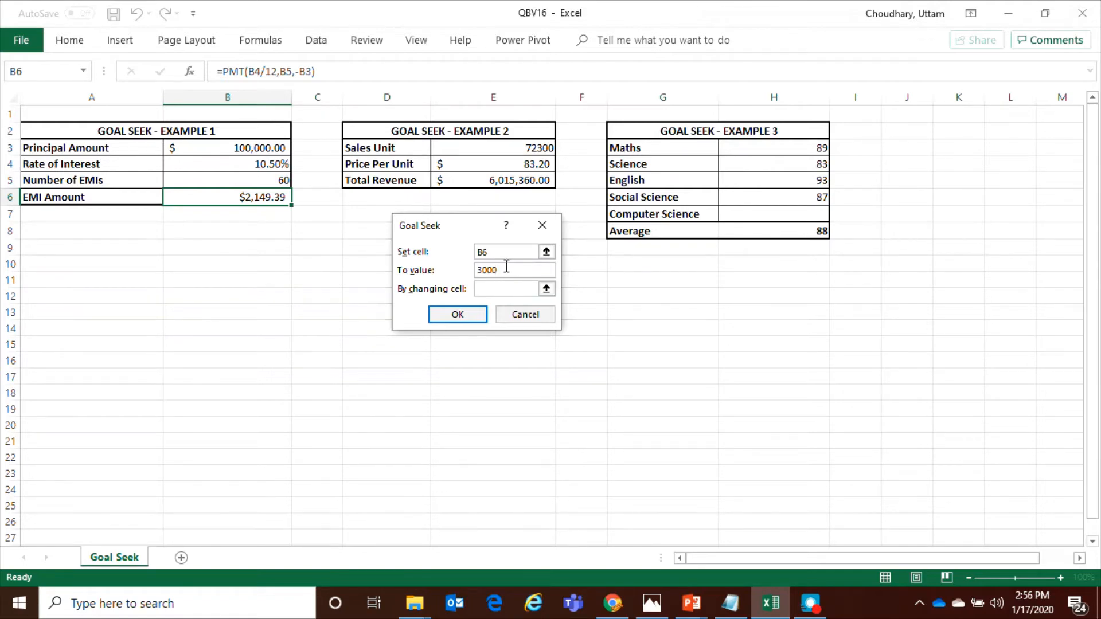
{"action": "left_click", "coordinate": [500, 290]}
{"action": "left_click", "coordinate": [241, 147]}
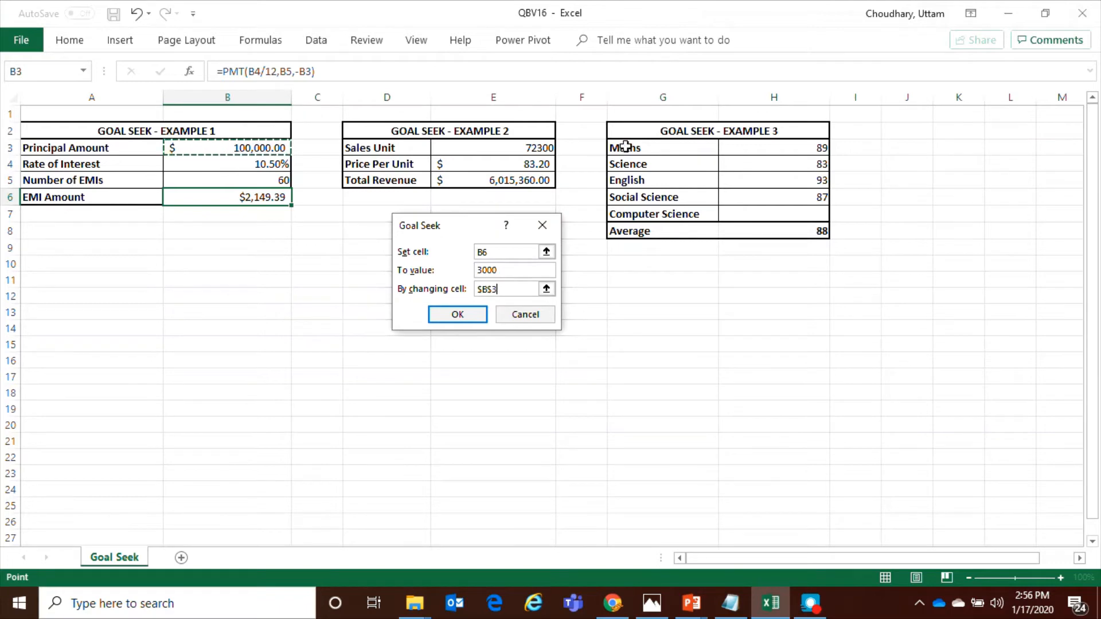
{"action": "left_click", "coordinate": [470, 315]}
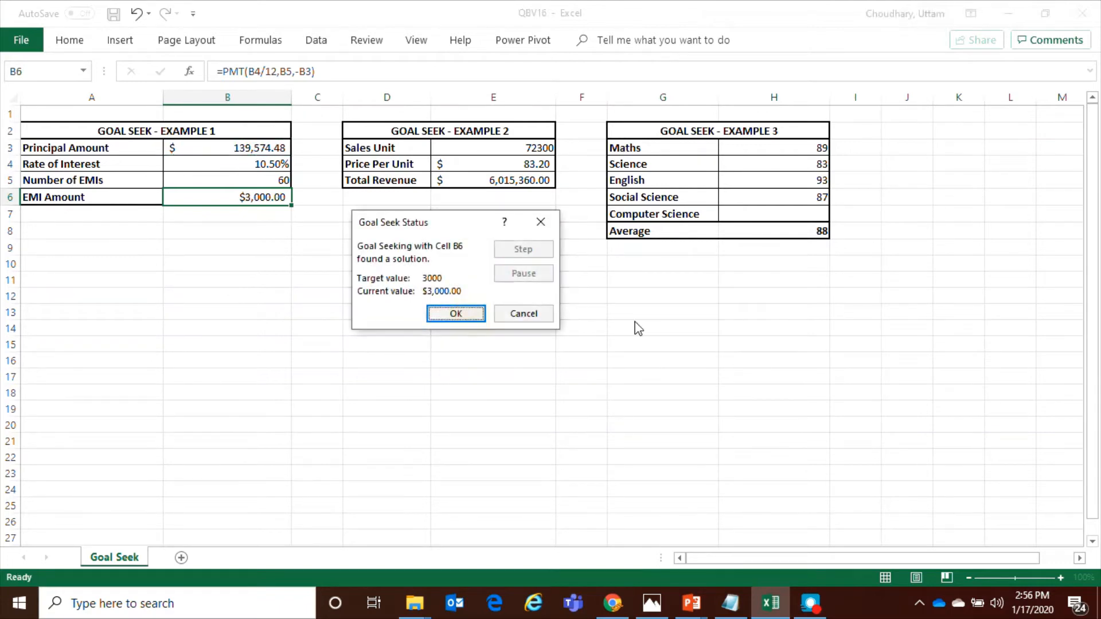
{"action": "left_click", "coordinate": [453, 313]}
Check the EMI Amount and Principal Amount cells in Example 1, and inspect the Sales Unit value and Total Revenue formula in Example 2
{"action": "left_click", "coordinate": [269, 230]}
{"action": "left_click", "coordinate": [263, 197]}
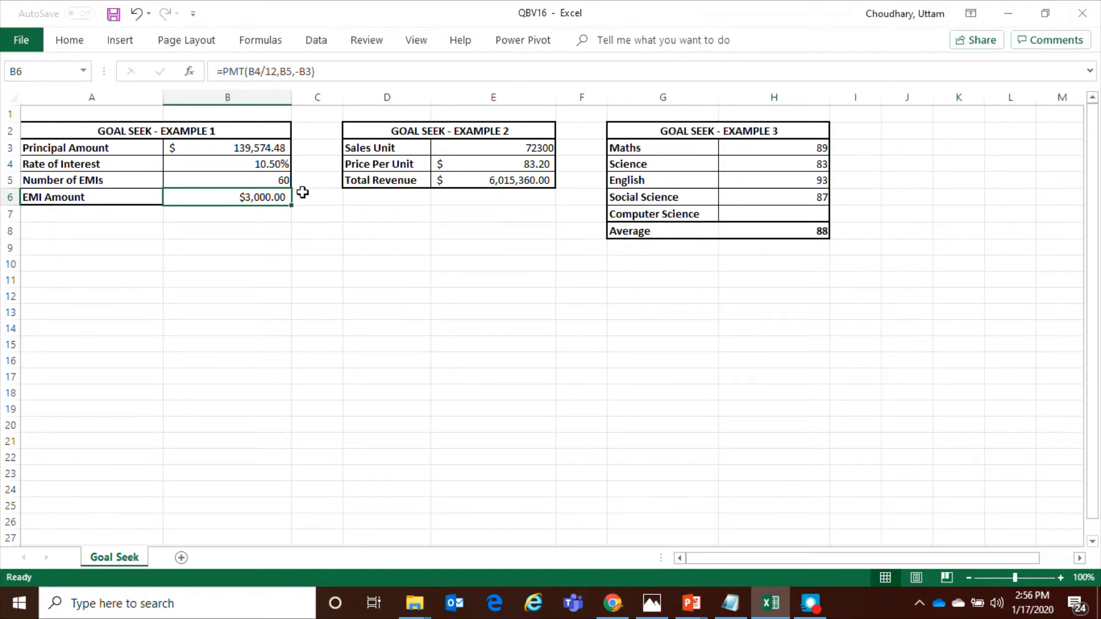
{"action": "left_click", "coordinate": [246, 153]}
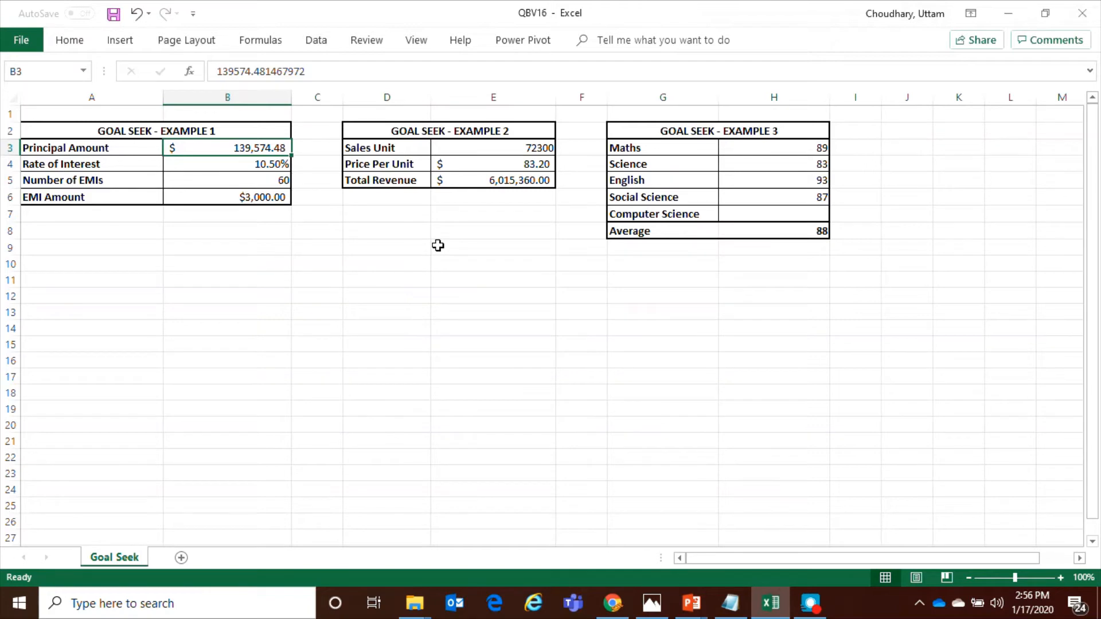
{"action": "left_click", "coordinate": [458, 149]}
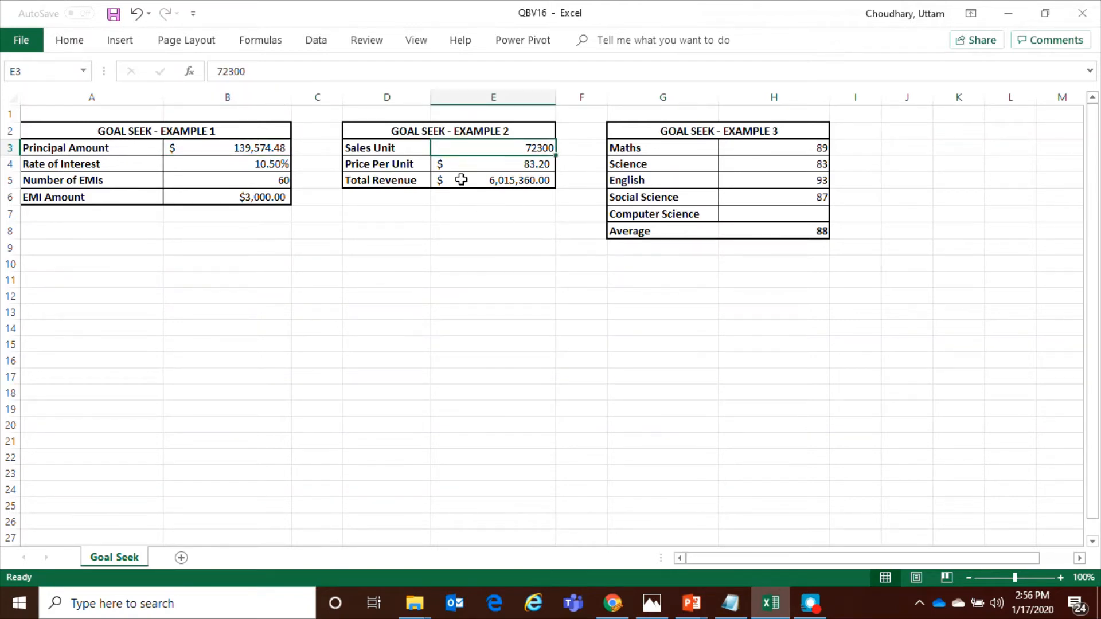
{"action": "left_click", "coordinate": [390, 150]}
{"action": "left_click", "coordinate": [501, 150]}
{"action": "double_click", "coordinate": [492, 179]}
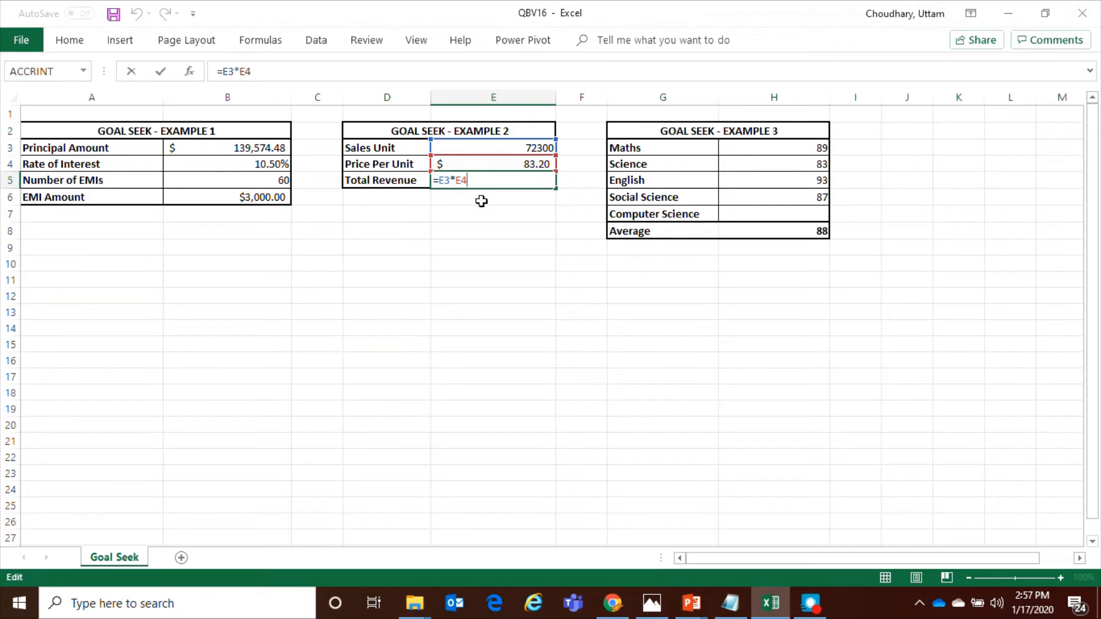
{"action": "key", "text": "Escape"}
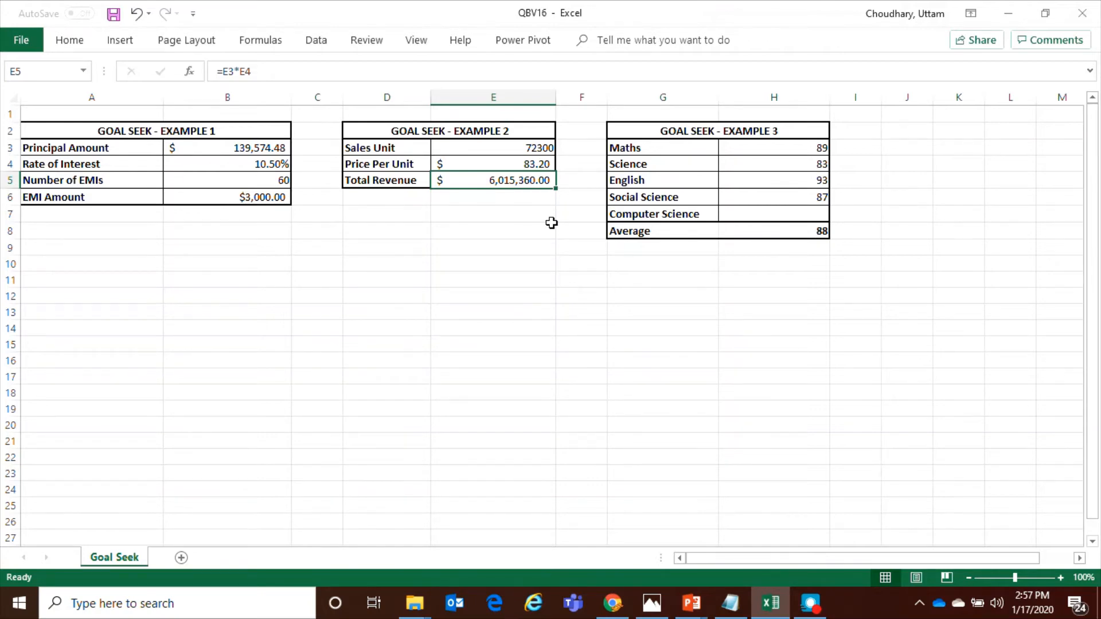
Run Goal Seek on Total Revenue cell E5 with a target of 10000000 by changing Sales Unit cell E3, and keep the solution
{"action": "left_click", "coordinate": [321, 41]}
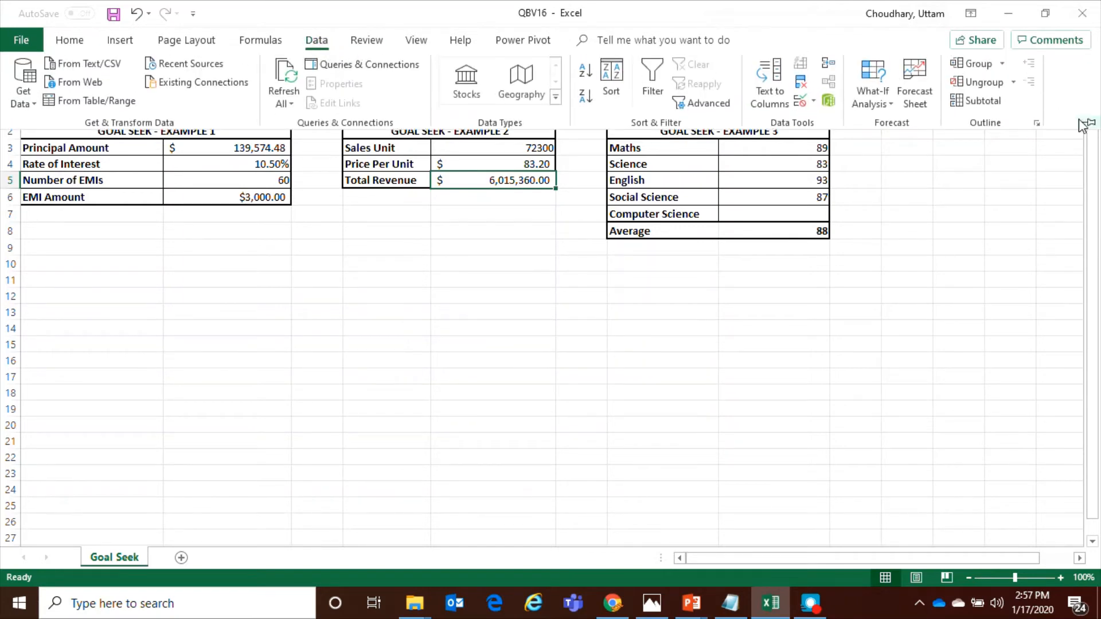
{"action": "left_click", "coordinate": [883, 103]}
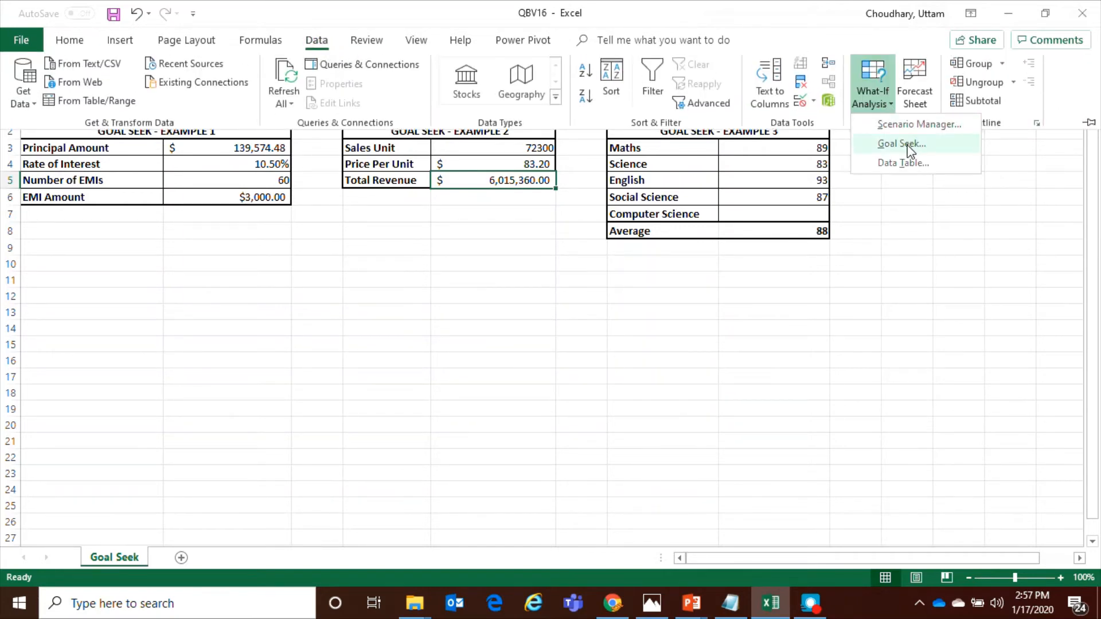
{"action": "left_click", "coordinate": [902, 144]}
{"action": "left_click_drag", "start_coordinate": [452, 232], "coordinate": [808, 215]}
{"action": "left_click", "coordinate": [500, 182]}
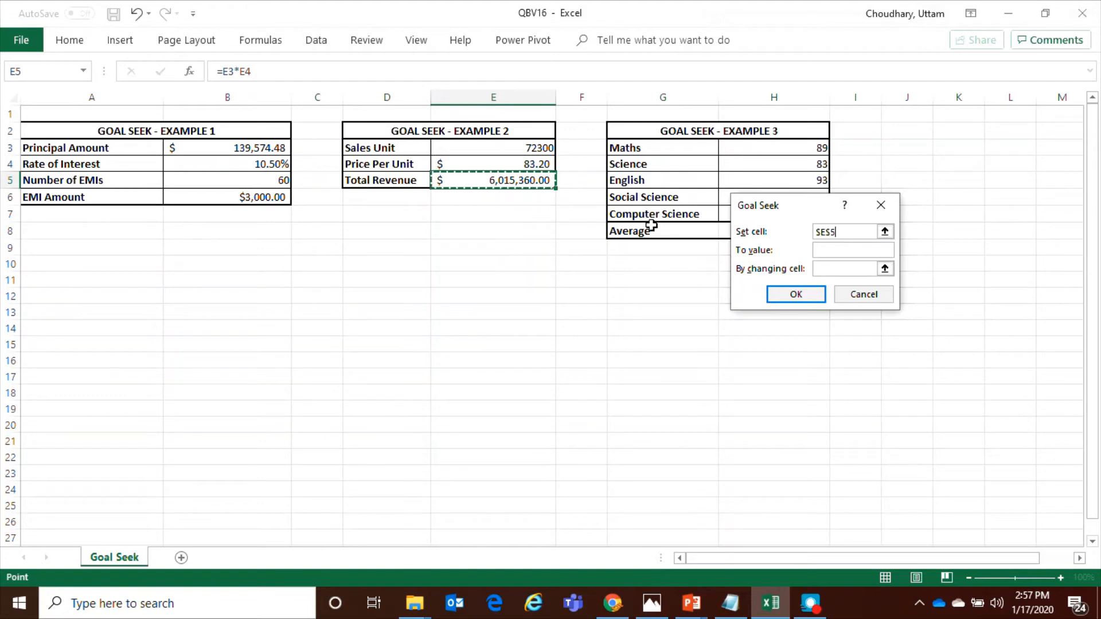
{"action": "left_click", "coordinate": [832, 251]}
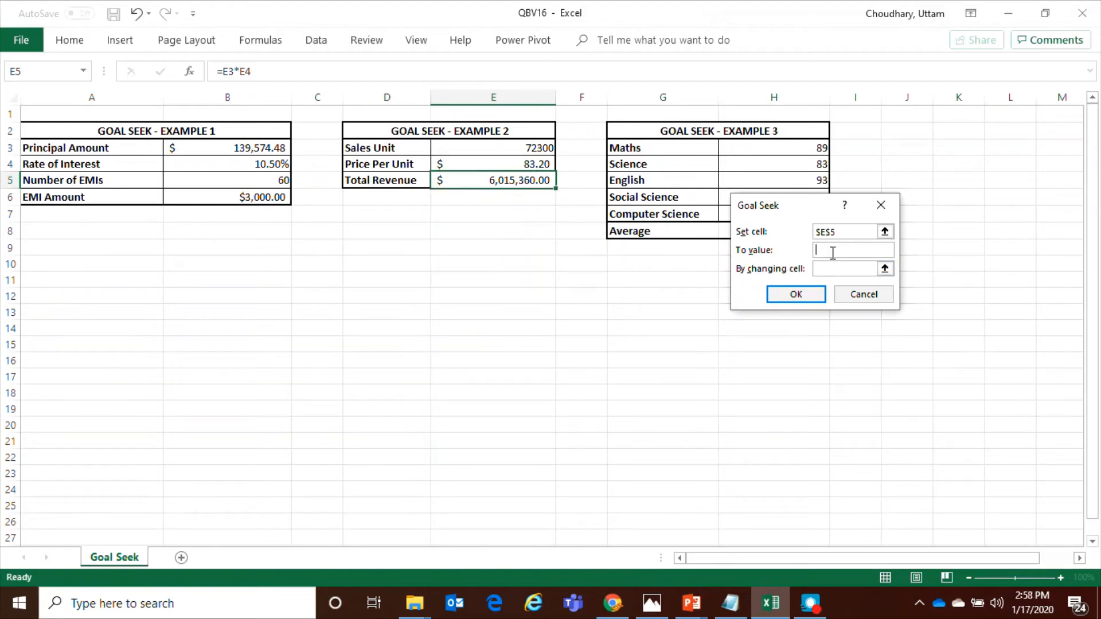
{"action": "type", "text": "10000000"}
{"action": "left_click", "coordinate": [830, 268]}
{"action": "left_click", "coordinate": [524, 148]}
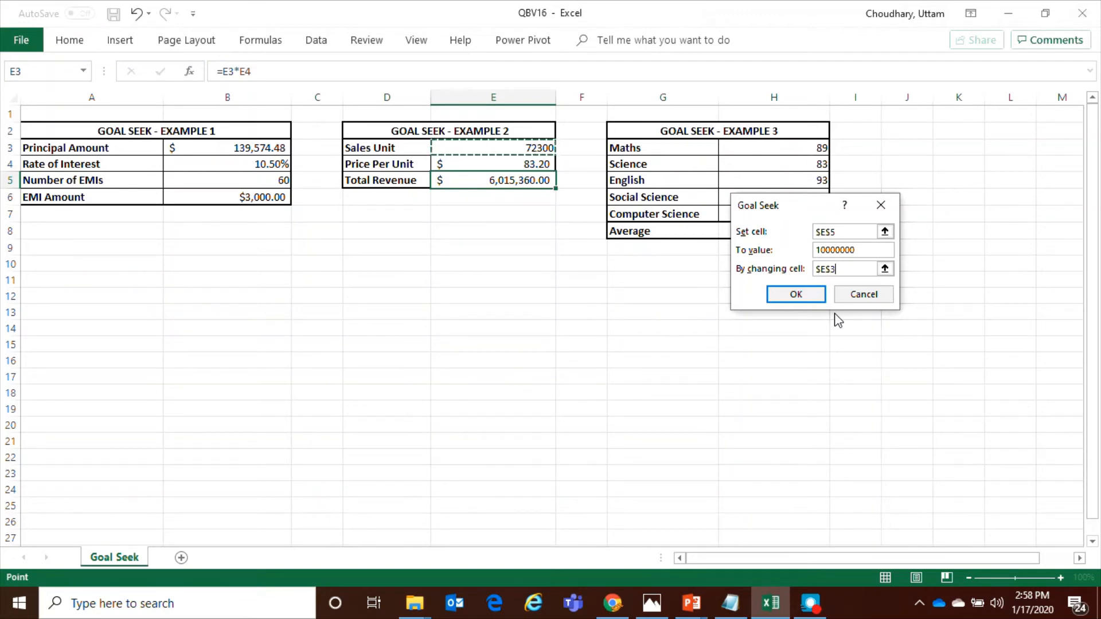
{"action": "left_click", "coordinate": [800, 299]}
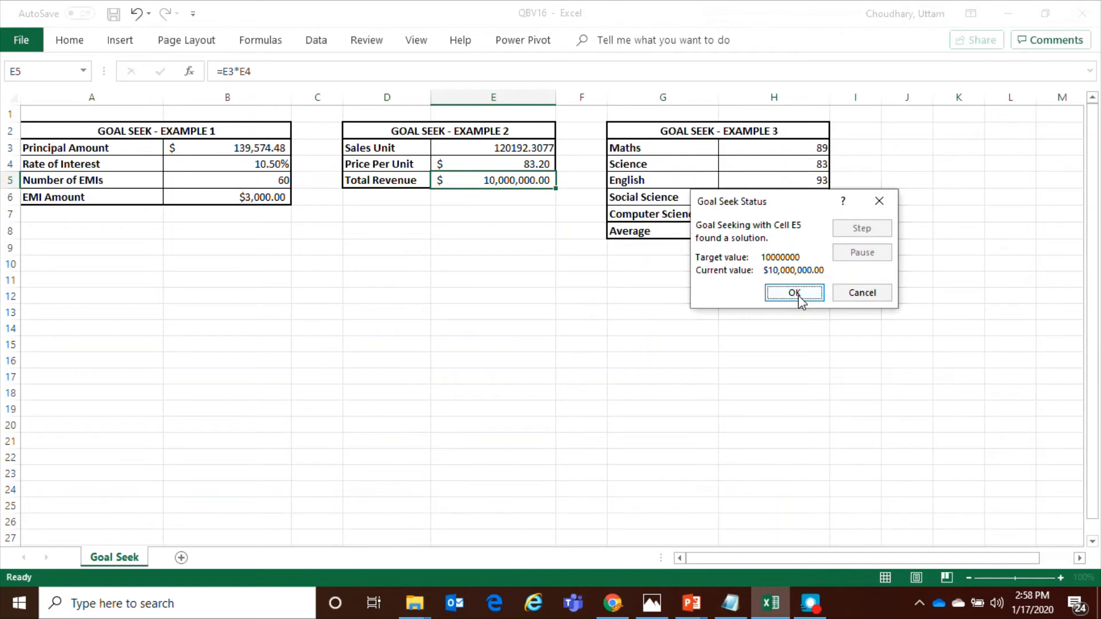
{"action": "left_click", "coordinate": [805, 297]}
Round the Sales Unit value in E3 up to the whole number 120193
{"action": "left_click", "coordinate": [504, 222]}
{"action": "left_click", "coordinate": [504, 180]}
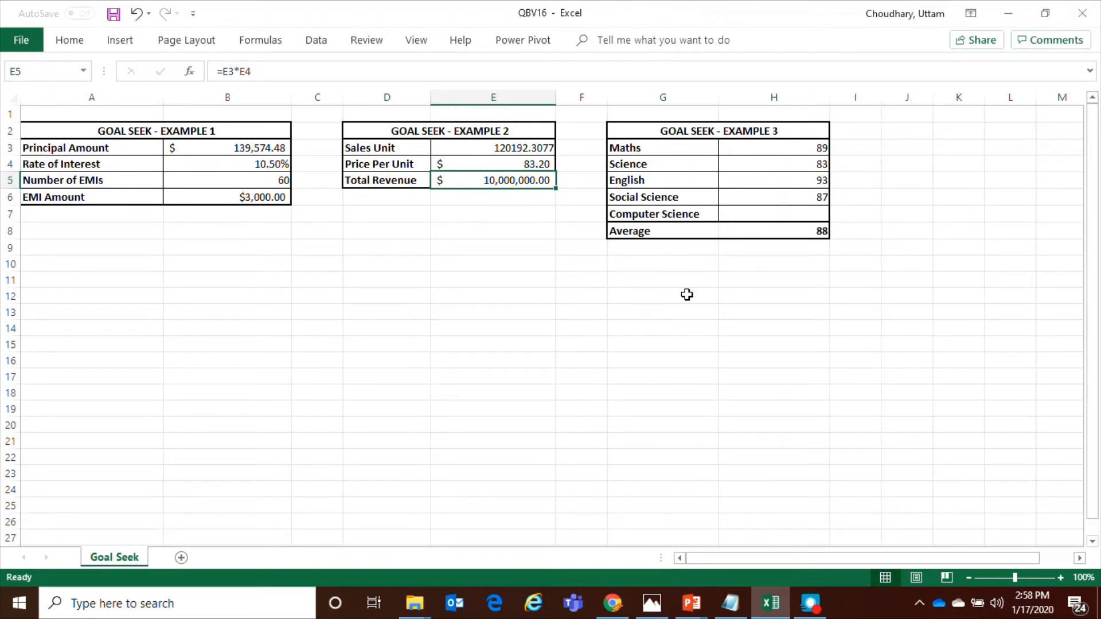
{"action": "left_click", "coordinate": [490, 147]}
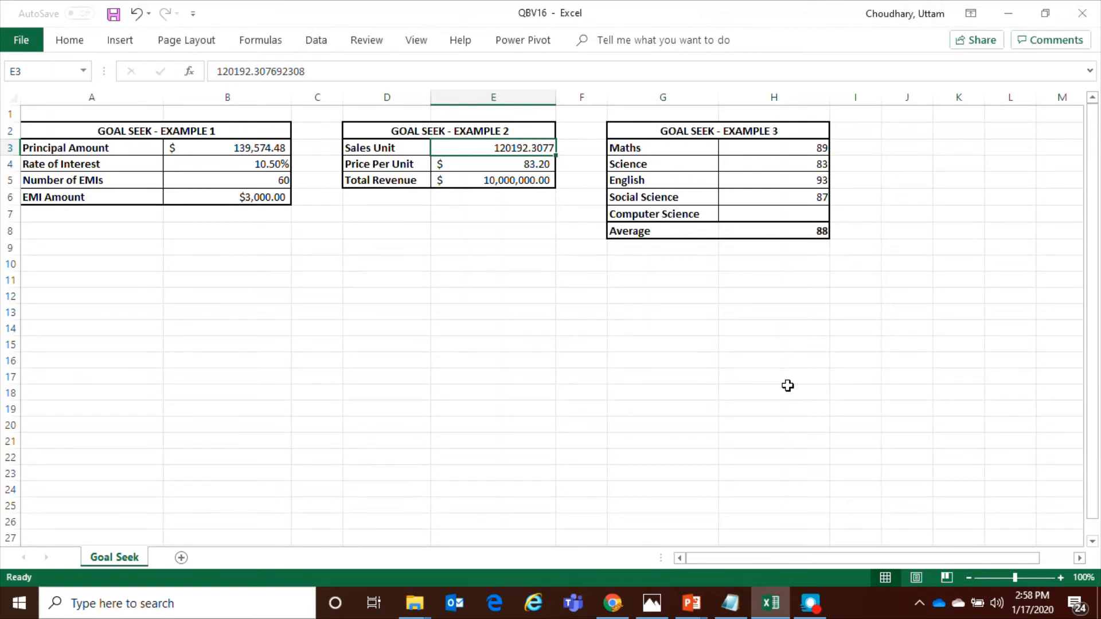
{"action": "double_click", "coordinate": [525, 150]}
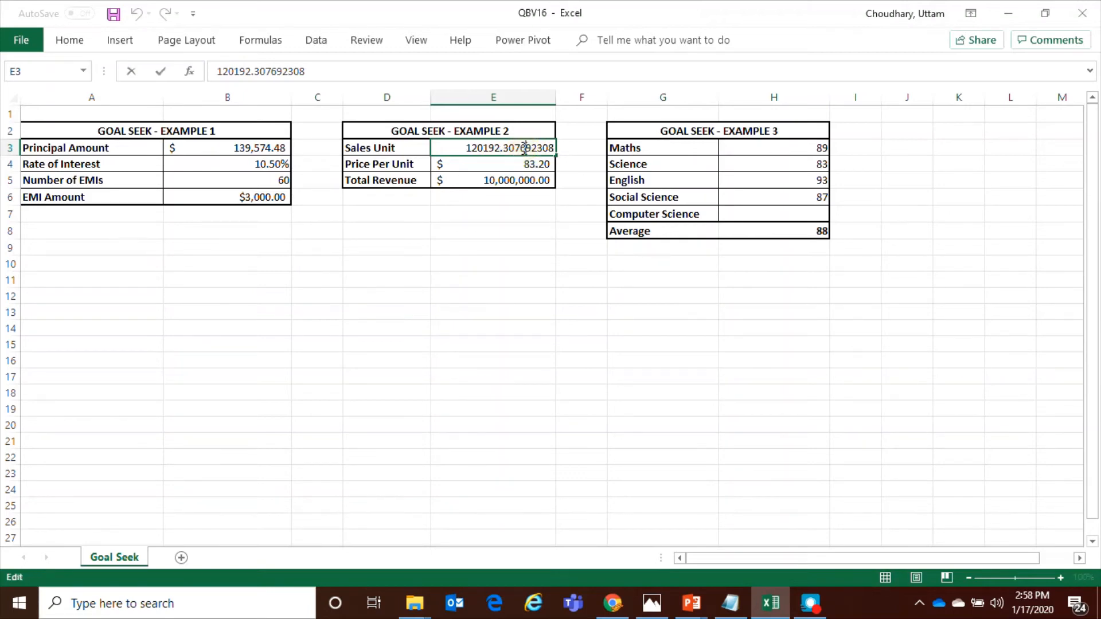
{"action": "left_click_drag", "start_coordinate": [494, 148], "coordinate": [559, 150]}
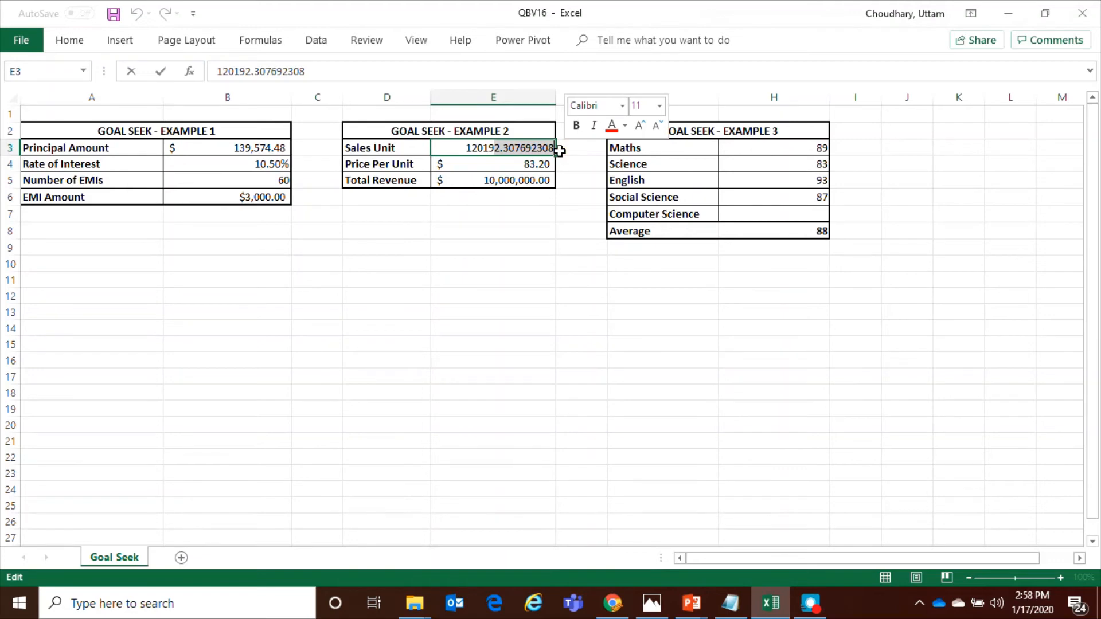
{"action": "type", "text": "3"}
{"action": "key", "text": "Return"}
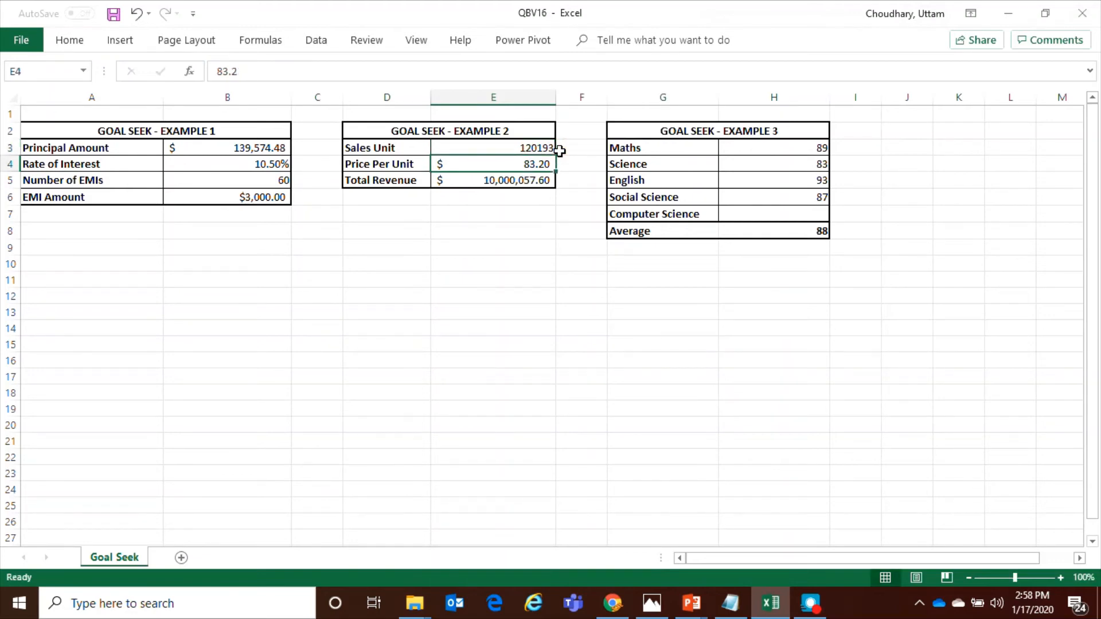
Review the Sales Unit value in E3 and compare the formulas behind Total Revenue in E5 and EMI Amount in B6
{"action": "left_click", "coordinate": [508, 149]}
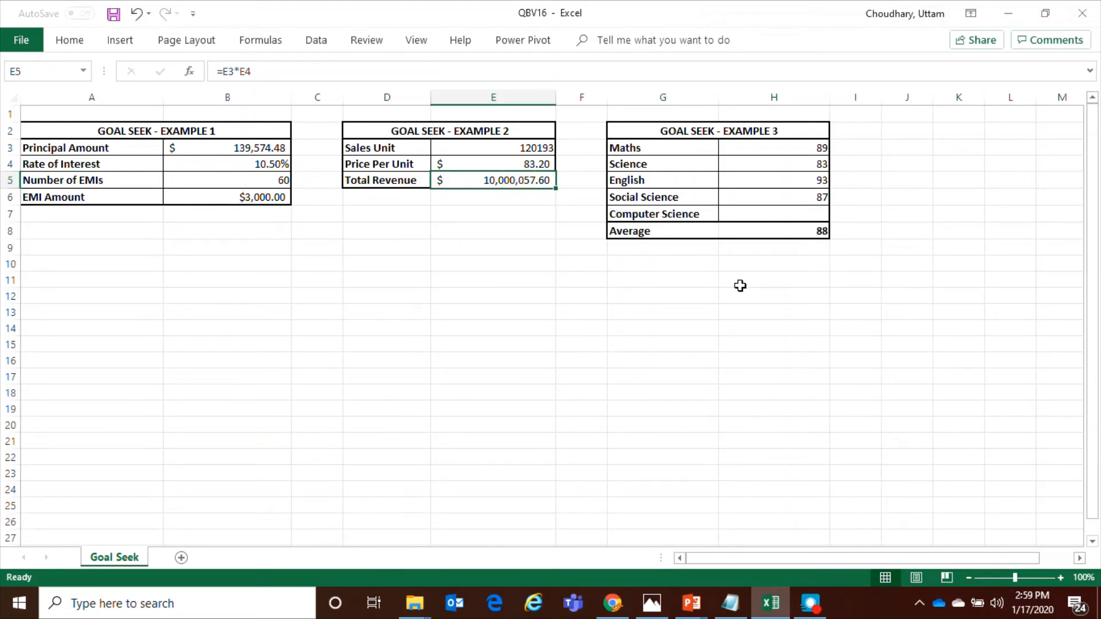
{"action": "left_click", "coordinate": [503, 151]}
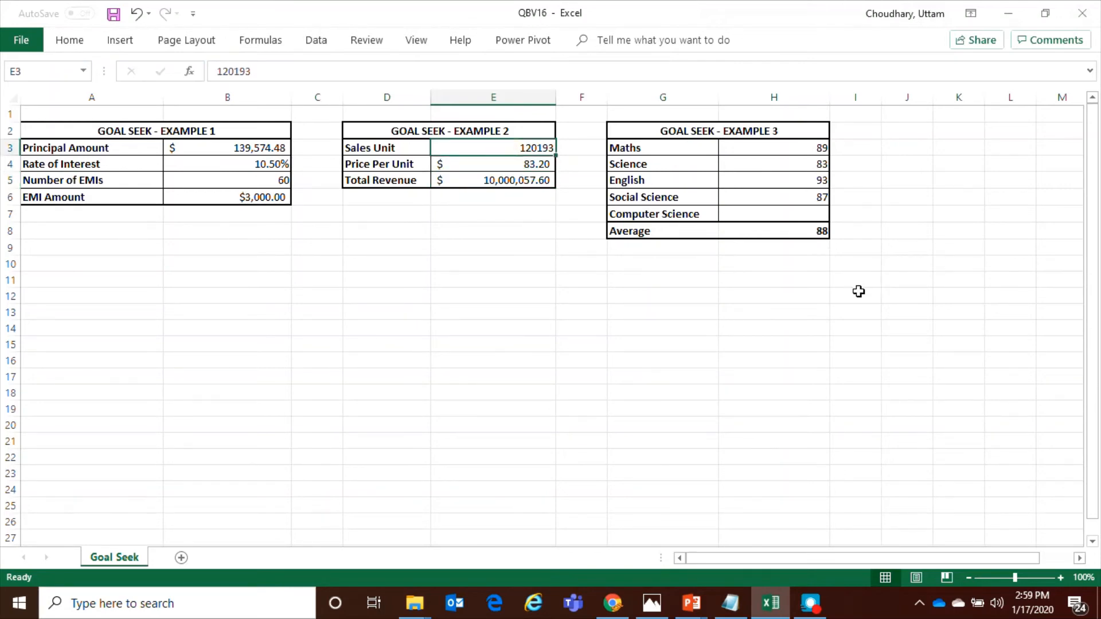
{"action": "left_click", "coordinate": [505, 180]}
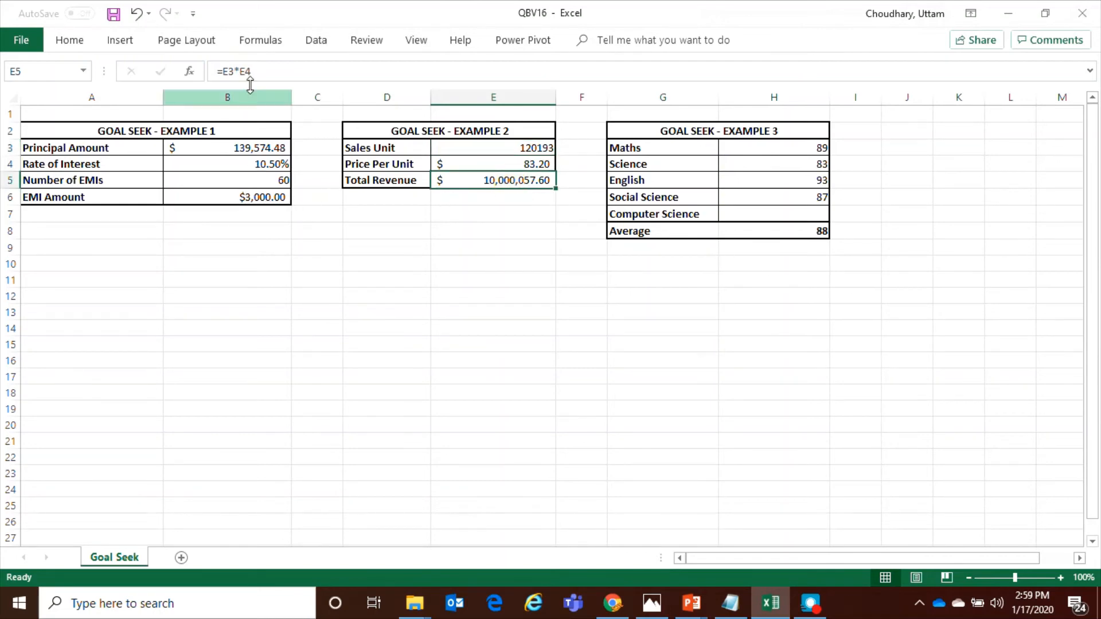
{"action": "left_click", "coordinate": [270, 196]}
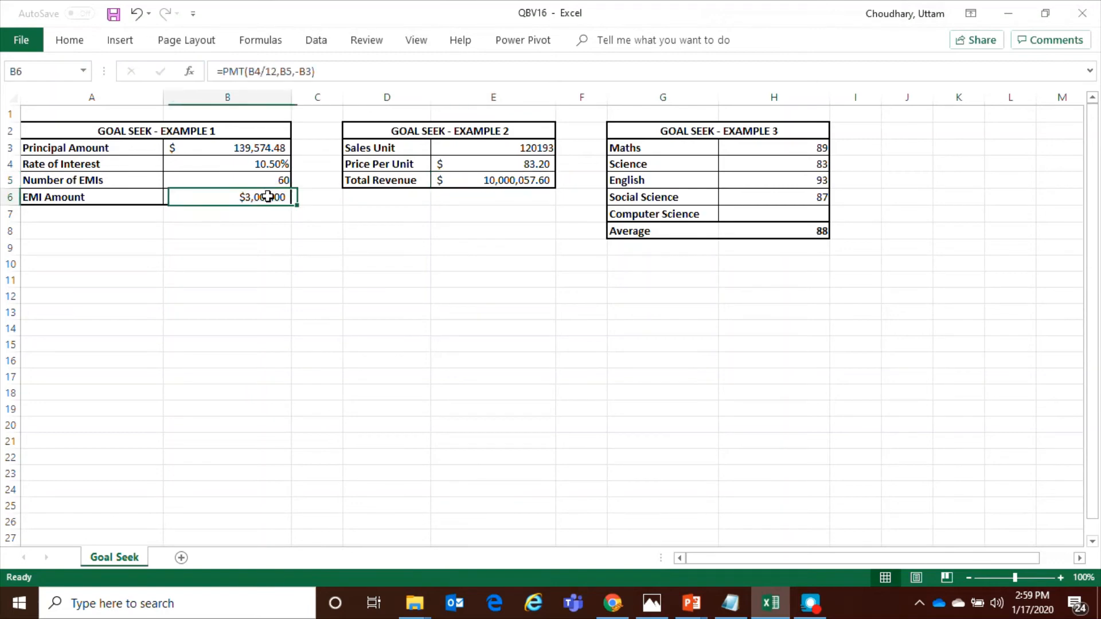
{"action": "left_click", "coordinate": [517, 181]}
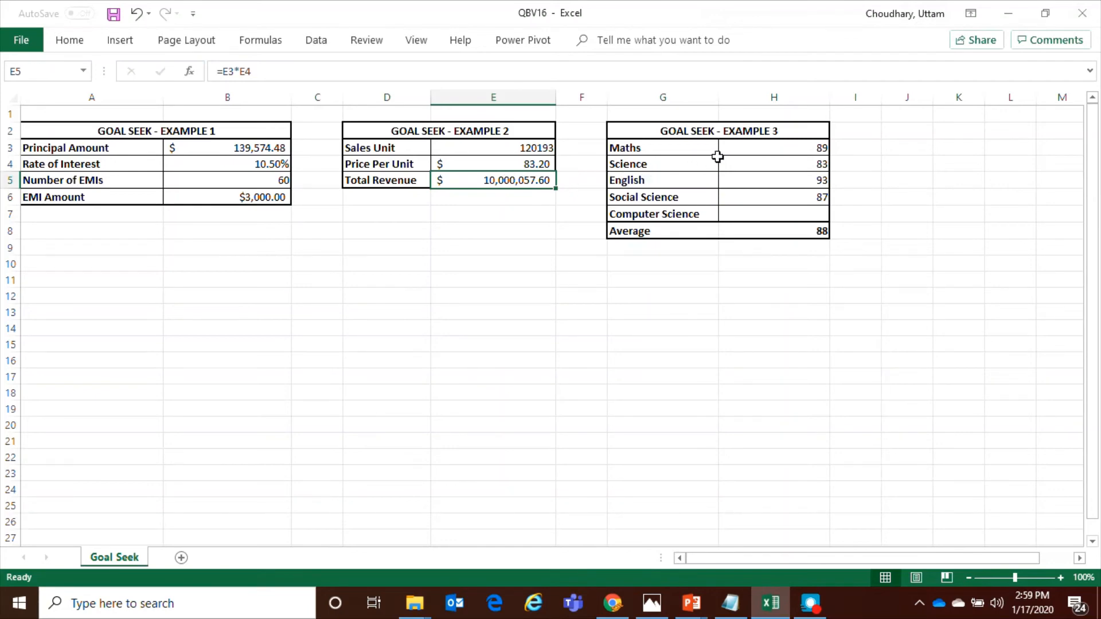
Examine the subject marks in Example 3, the Computer Science cell H7 and the Average formula in H8
{"action": "left_click_drag", "start_coordinate": [734, 132], "coordinate": [738, 193]}
{"action": "left_click", "coordinate": [739, 194]}
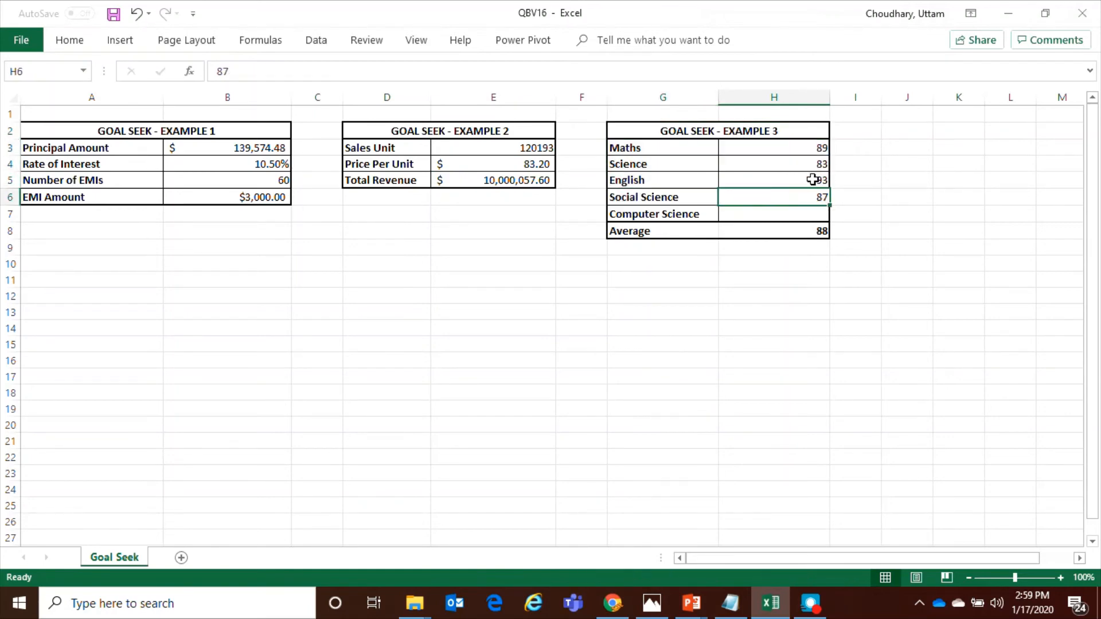
{"action": "left_click", "coordinate": [650, 148]}
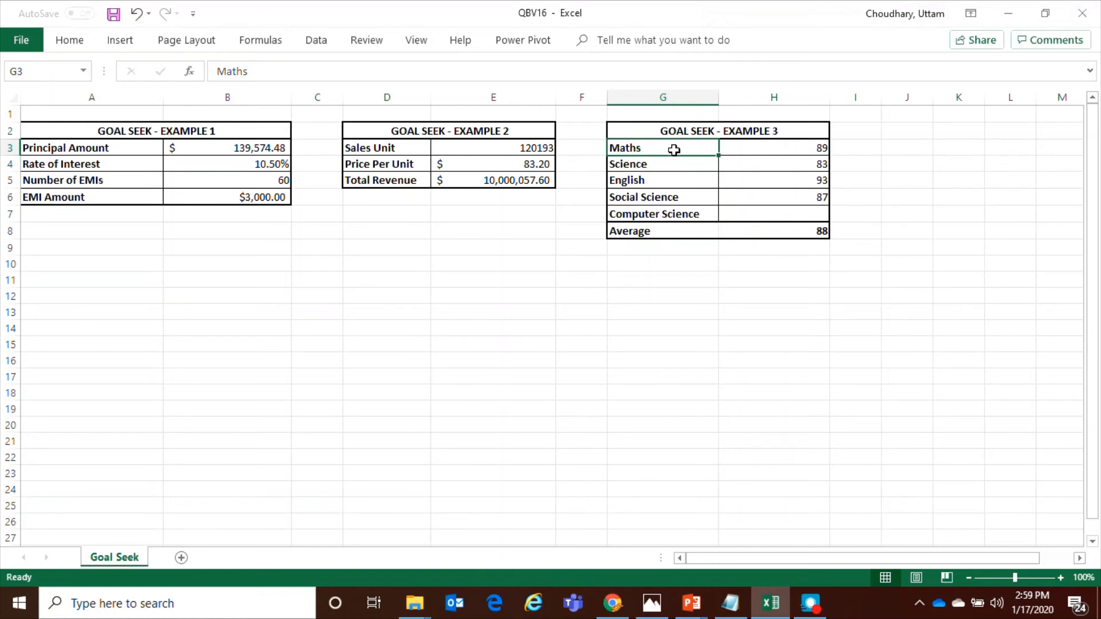
{"action": "left_click", "coordinate": [803, 148]}
{"action": "left_click", "coordinate": [628, 168]}
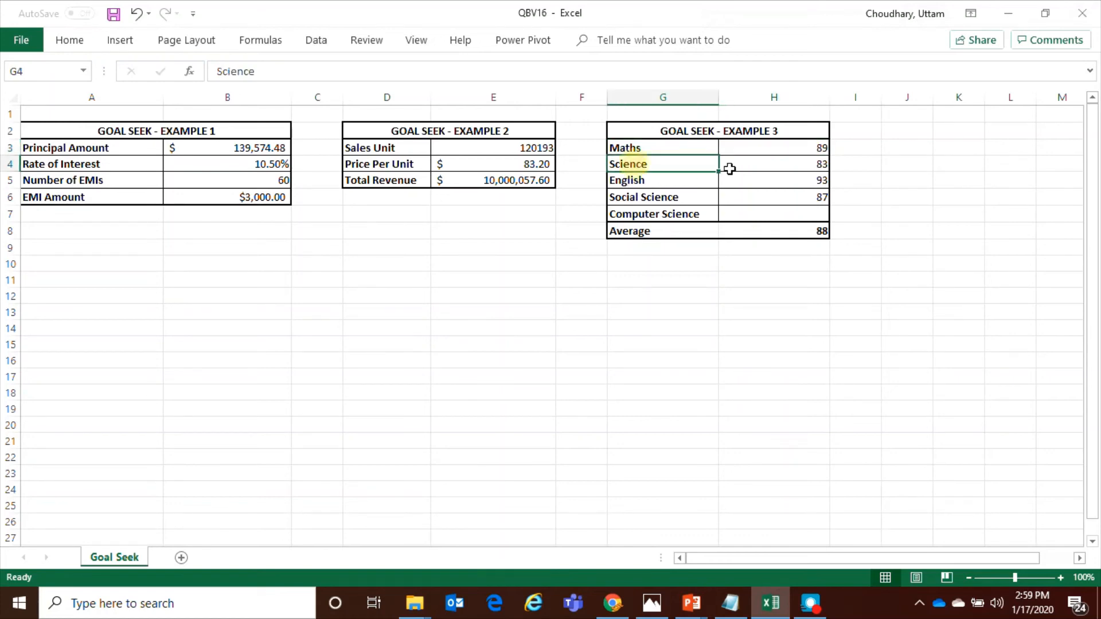
{"action": "left_click", "coordinate": [775, 168]}
{"action": "left_click", "coordinate": [654, 149]}
{"action": "left_click", "coordinate": [651, 164]}
{"action": "left_click", "coordinate": [651, 180]}
{"action": "left_click", "coordinate": [664, 198]}
{"action": "left_click_drag", "start_coordinate": [819, 148], "coordinate": [807, 197]}
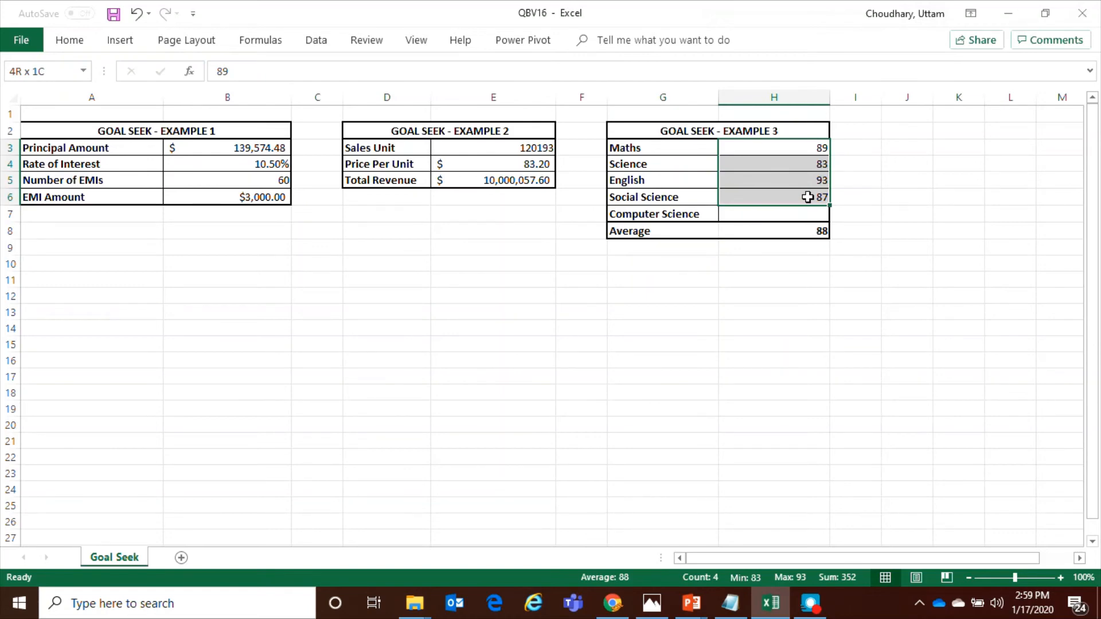
{"action": "left_click", "coordinate": [642, 214]}
{"action": "left_click", "coordinate": [777, 213]}
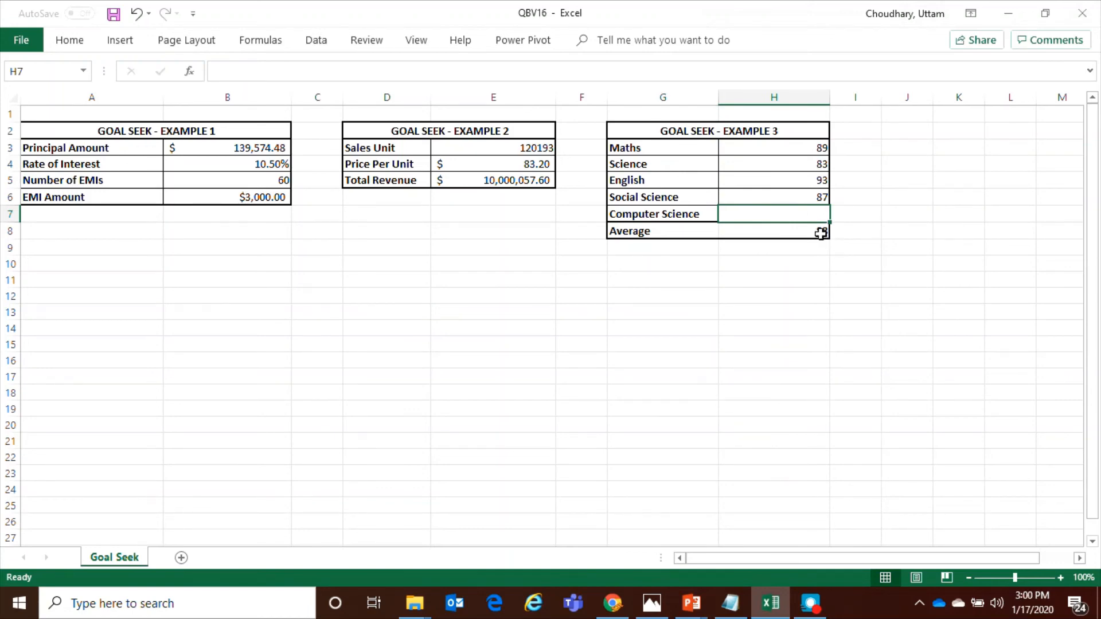
{"action": "left_click", "coordinate": [822, 231]}
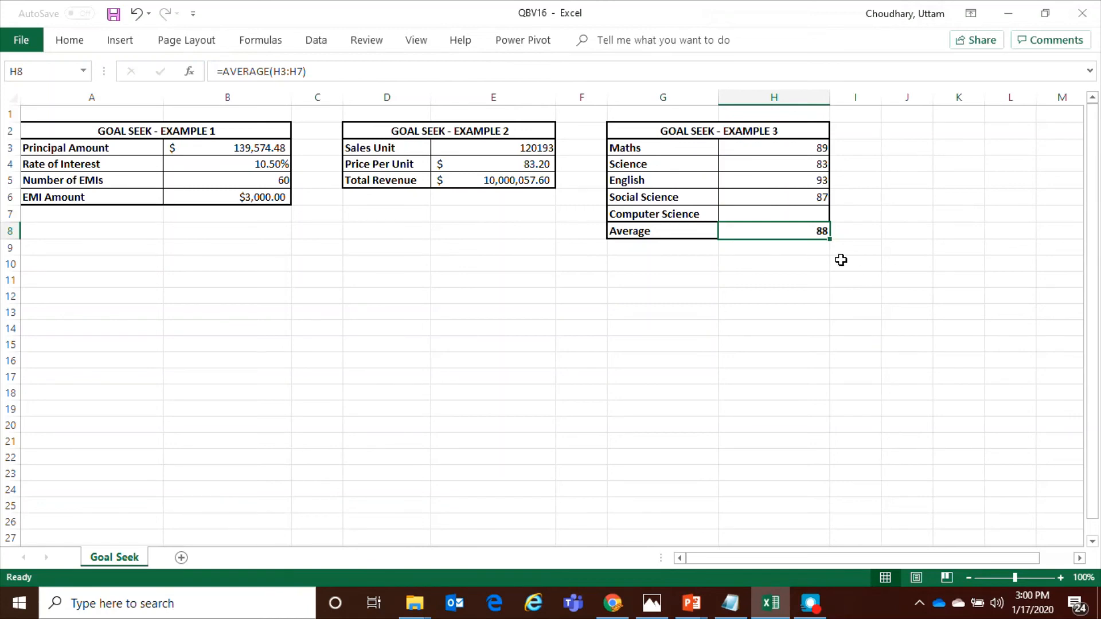
Run Goal Seek on Average cell H8 with a target of 90 by changing Computer Science cell H7, and keep the solution
{"action": "left_click", "coordinate": [789, 216]}
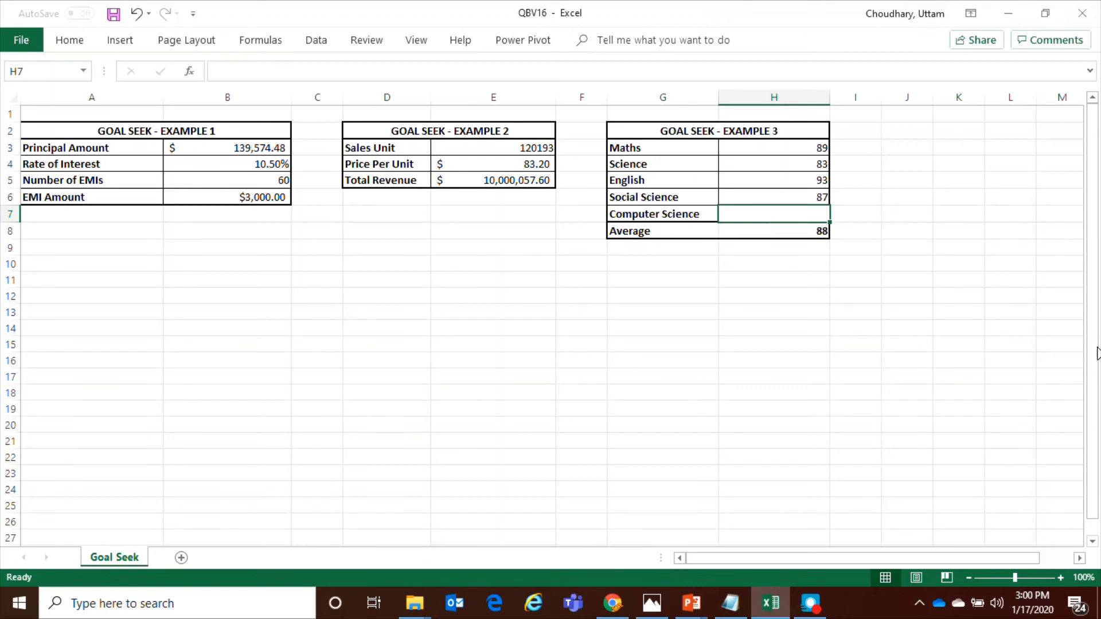
{"action": "left_click", "coordinate": [761, 236]}
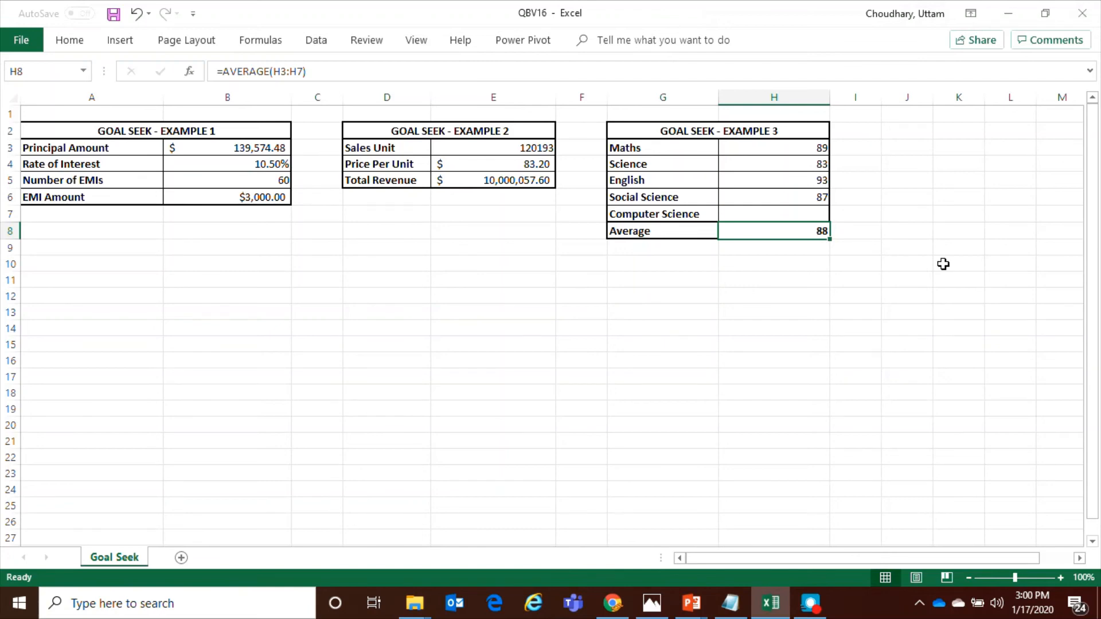
{"action": "left_click", "coordinate": [317, 41]}
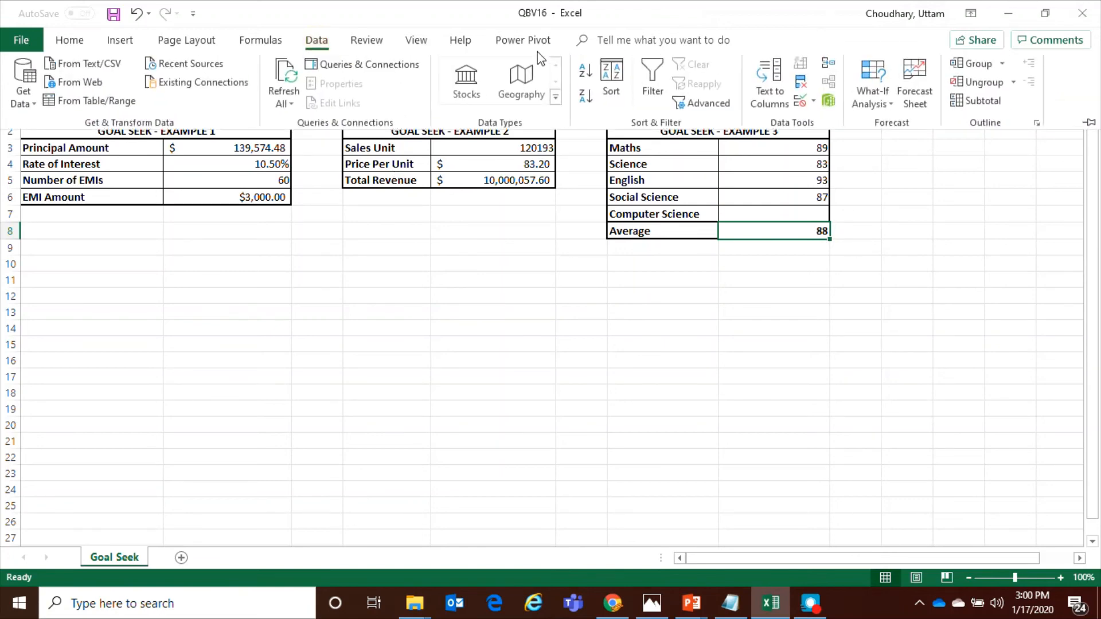
{"action": "left_click", "coordinate": [886, 106]}
{"action": "left_click", "coordinate": [888, 148]}
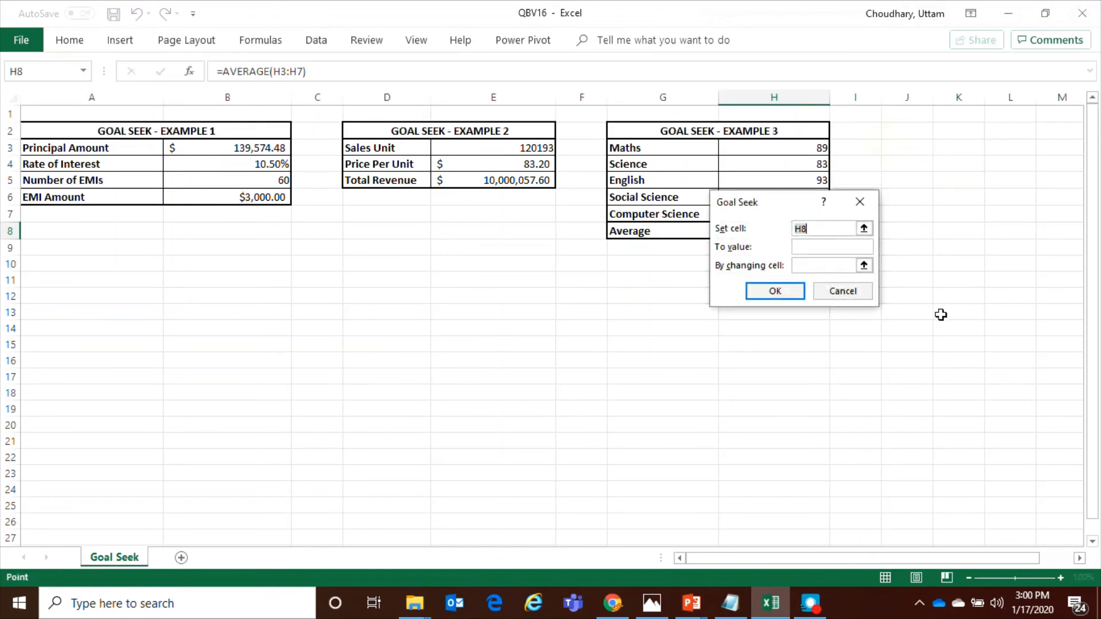
{"action": "left_click_drag", "start_coordinate": [775, 206], "coordinate": [904, 290]}
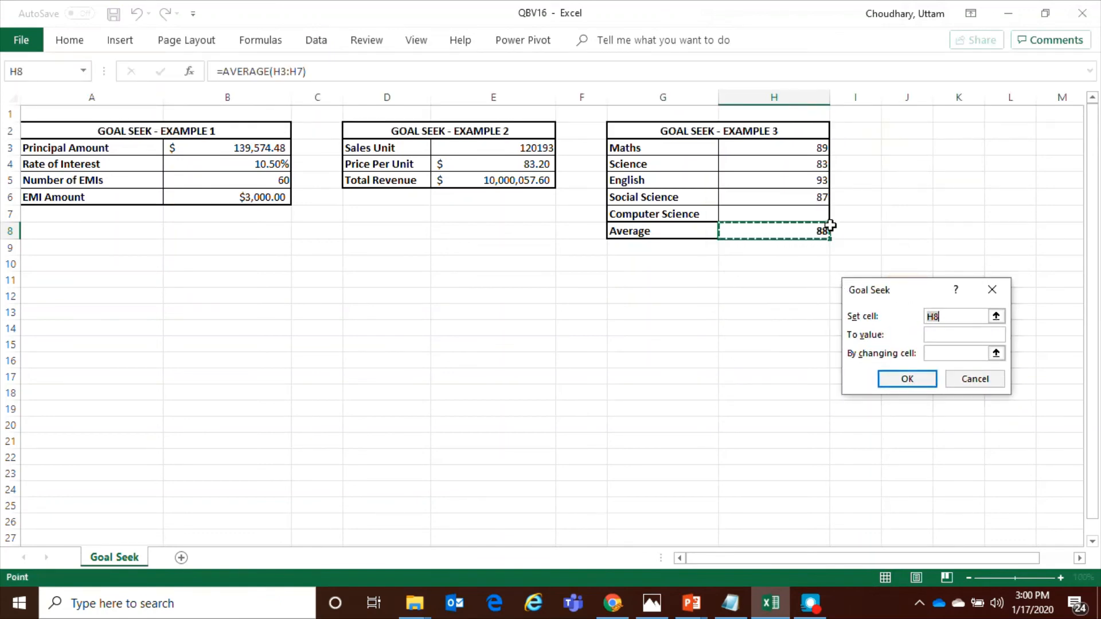
{"action": "left_click", "coordinate": [952, 336]}
{"action": "type", "text": "90"}
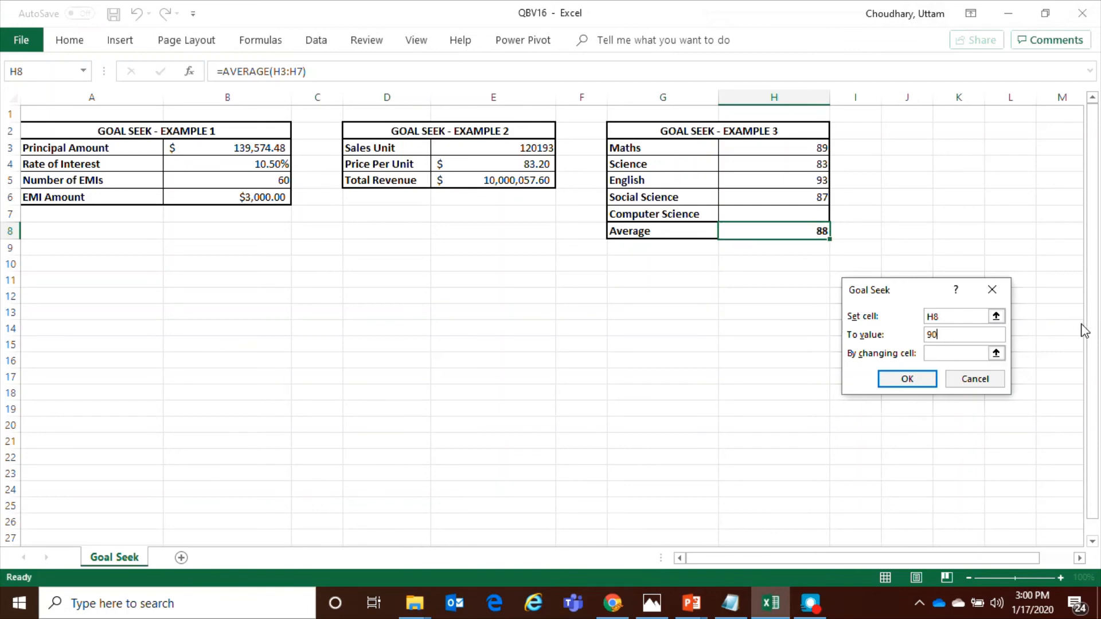
{"action": "left_click", "coordinate": [965, 354]}
{"action": "left_click", "coordinate": [808, 213]}
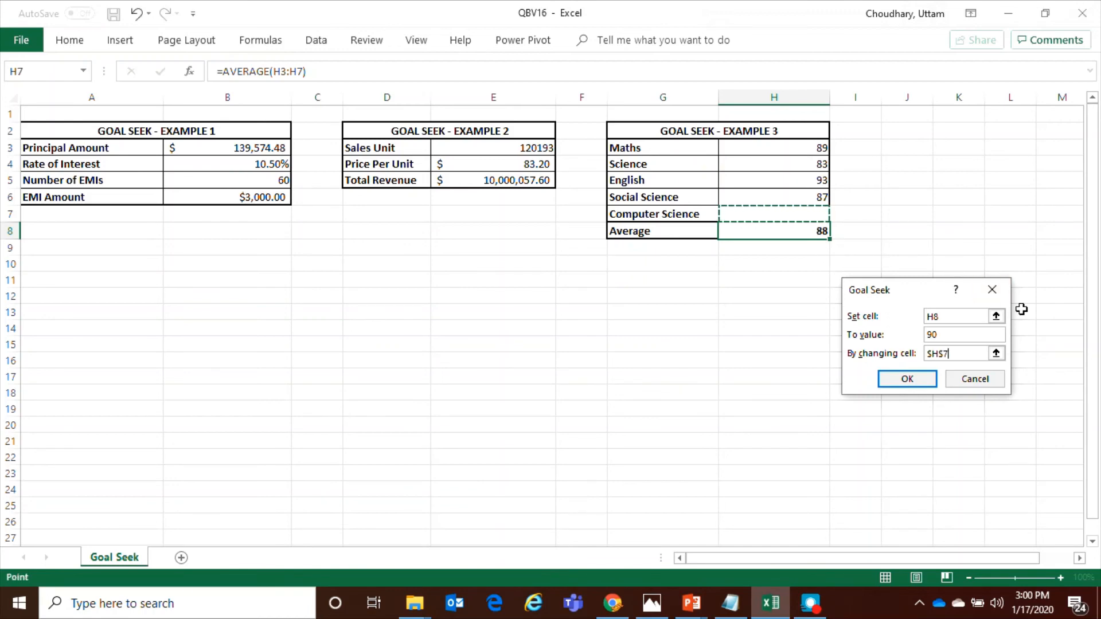
{"action": "left_click", "coordinate": [907, 379]}
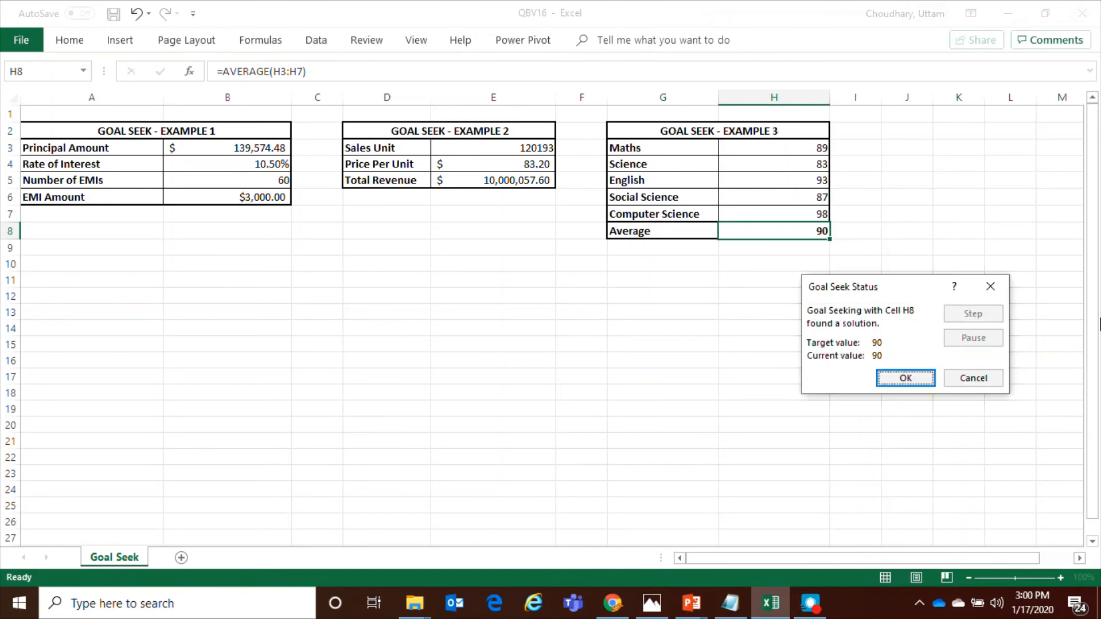
{"action": "left_click", "coordinate": [902, 381]}
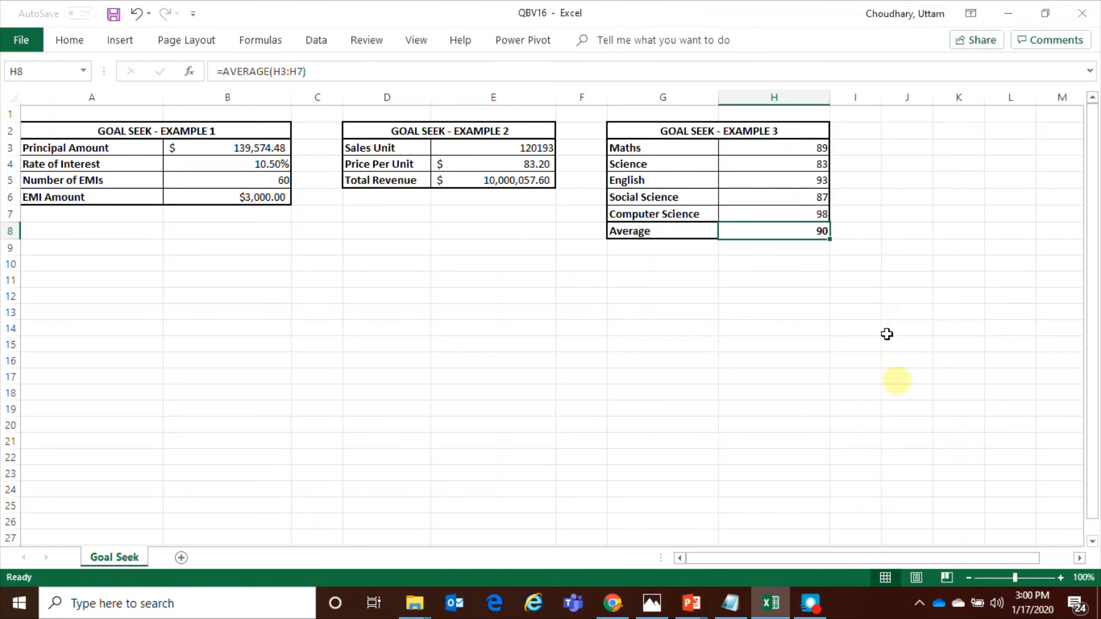
Review the Computer Science mark in H7 and the Average in H8 of Example 3
{"action": "left_click", "coordinate": [805, 275]}
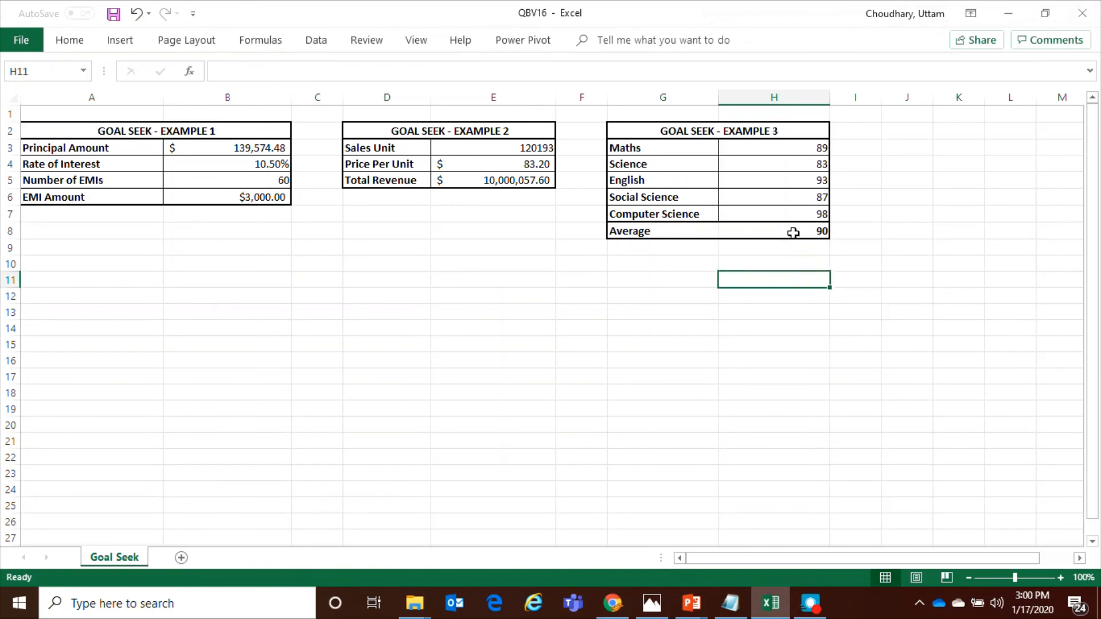
{"action": "left_click", "coordinate": [794, 232]}
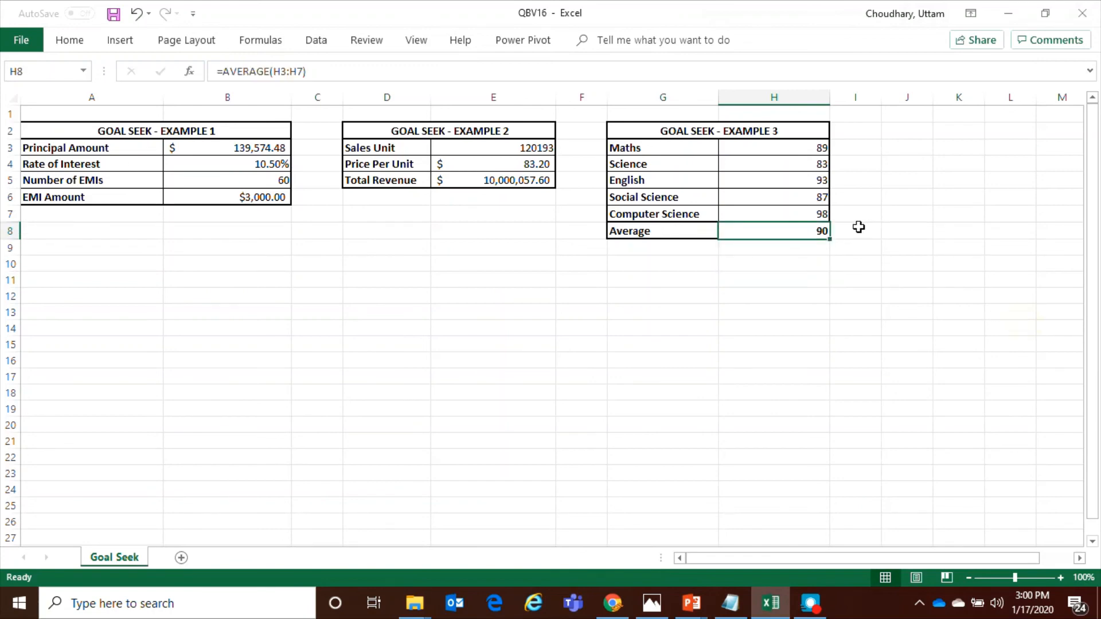
{"action": "left_click", "coordinate": [799, 213]}
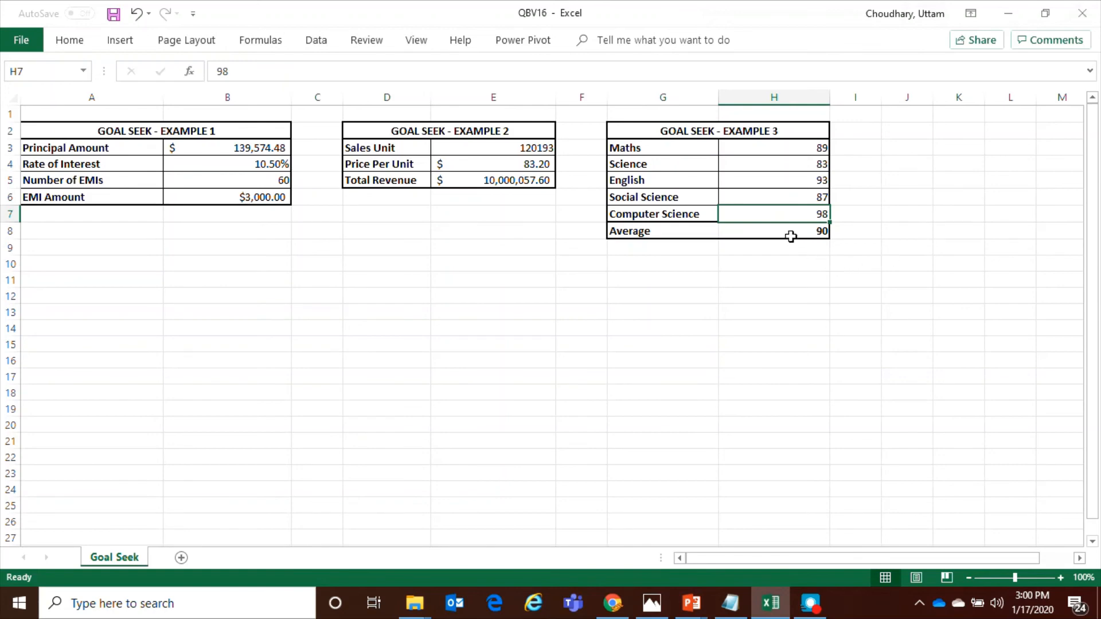
{"action": "left_click", "coordinate": [792, 235]}
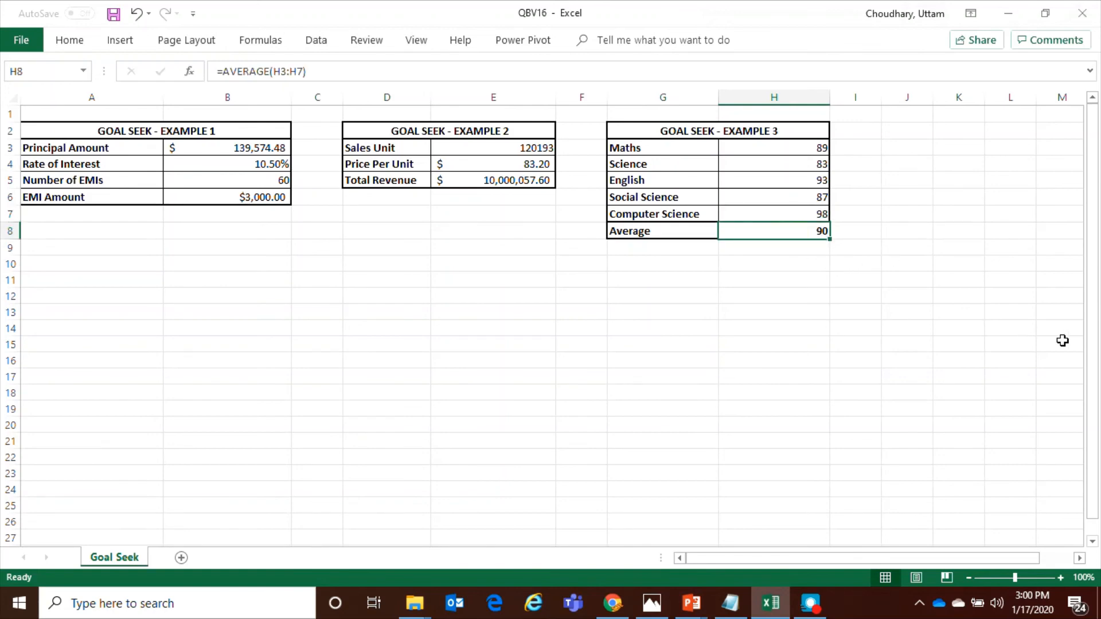